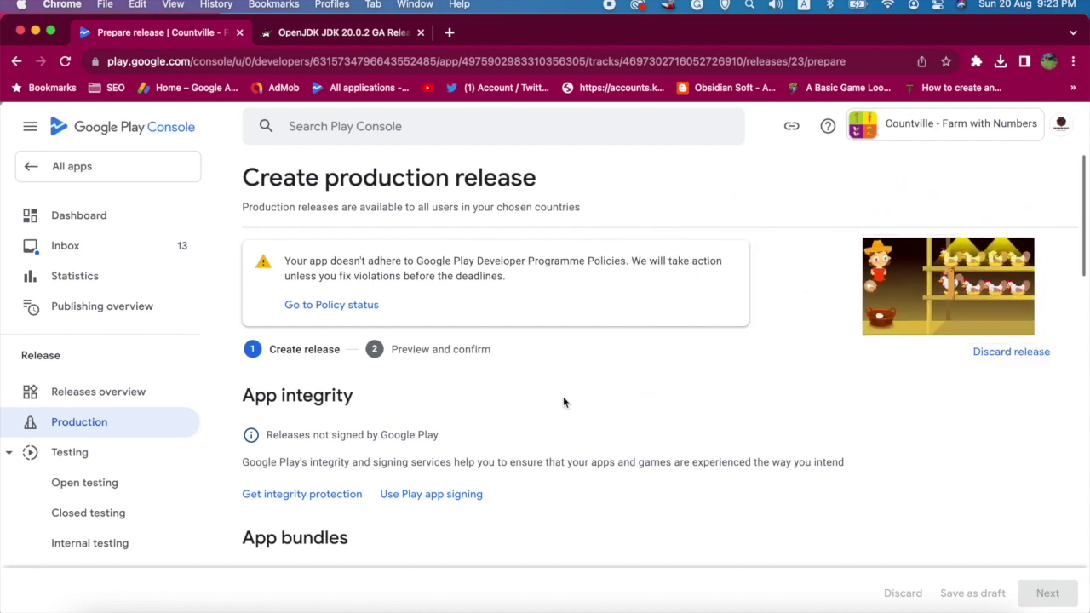
- Review the Countville.aab rejection in the production release draft and go to Play app signing
scroll(563, 402, down, 3)
scroll(563, 402, down, 3)
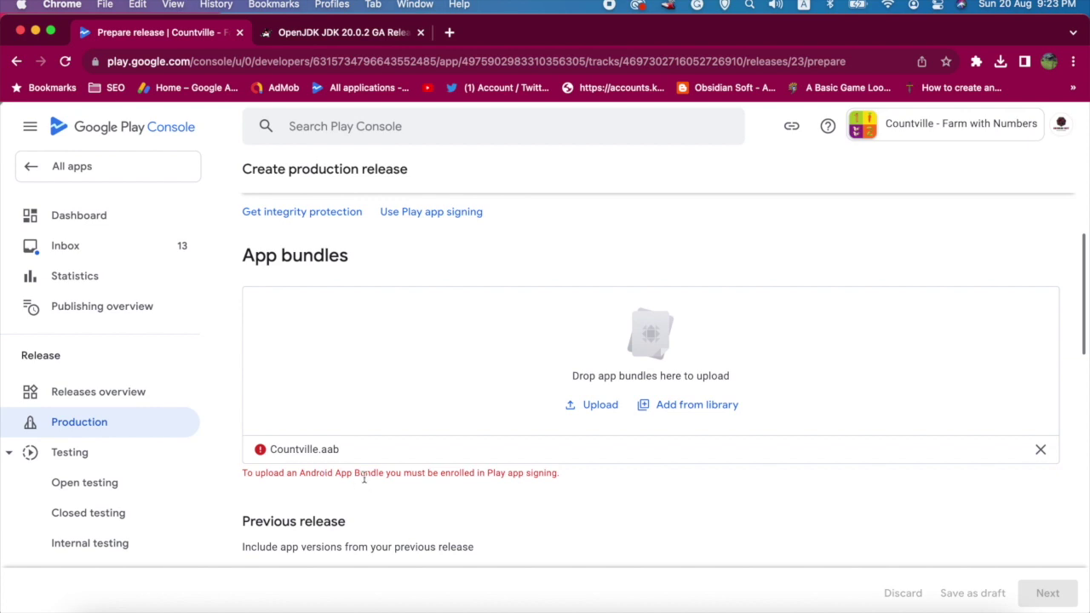
scroll(364, 479, up, 2)
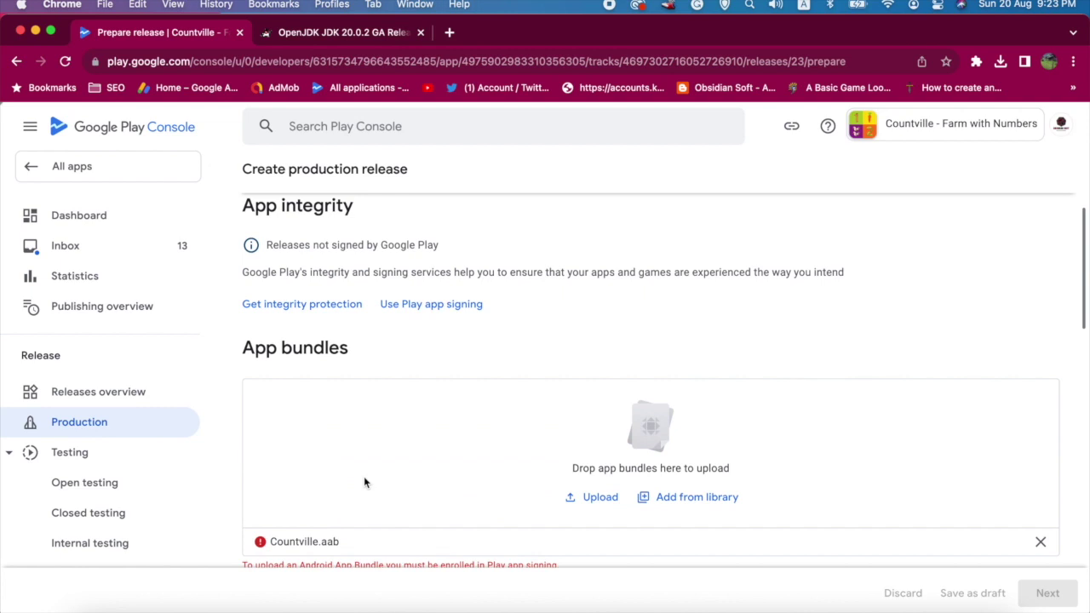
scroll(364, 478, up, 1)
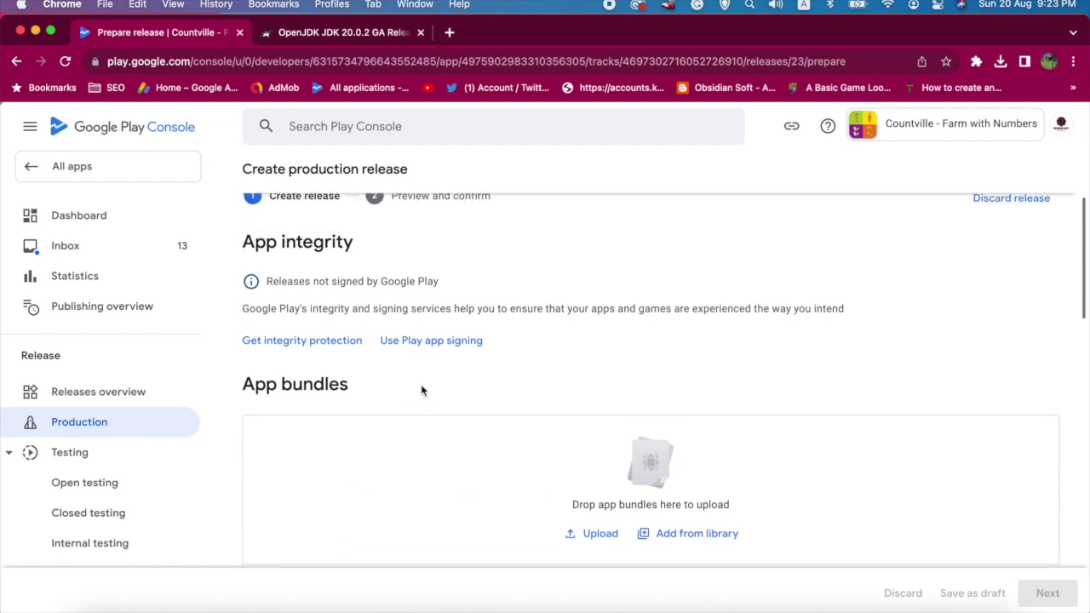
click(432, 341)
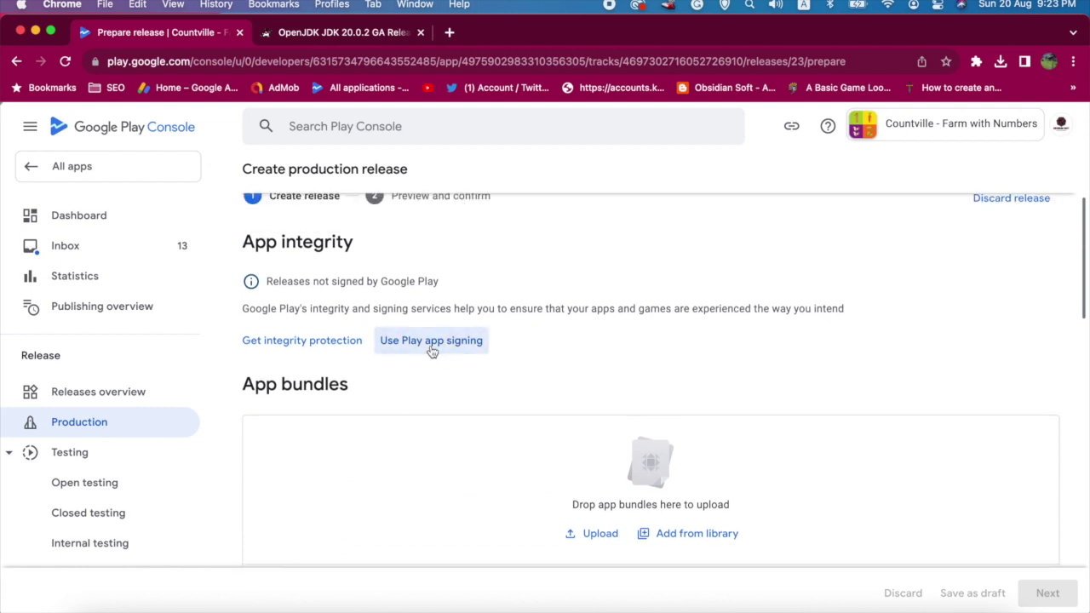
- Select 'Use existing app signing key from Java keystore' to reveal the PEPK export steps
scroll(432, 344, down, 1)
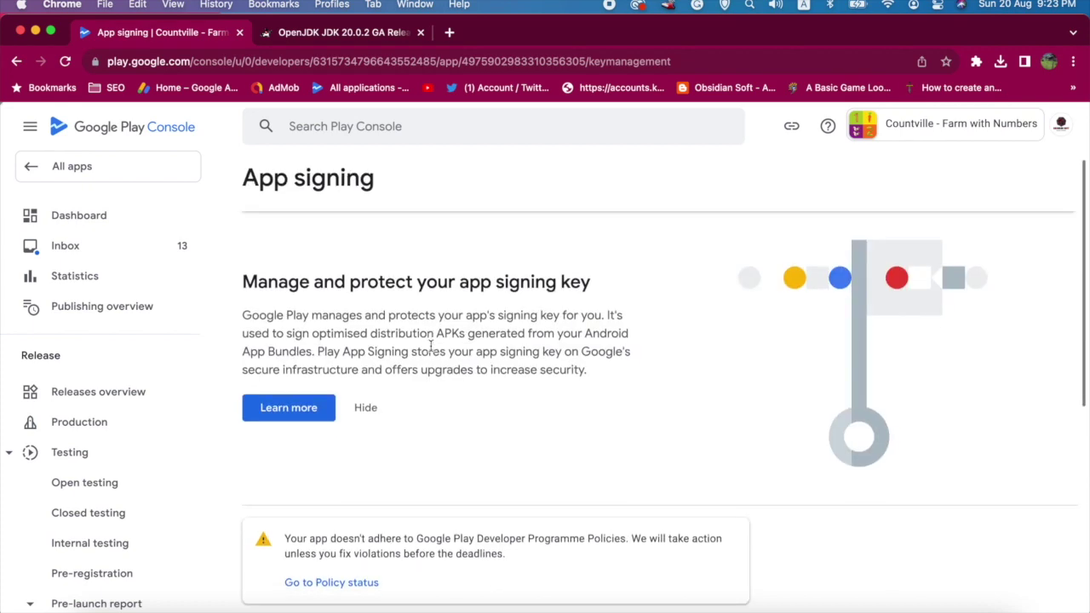
scroll(432, 347, down, 5)
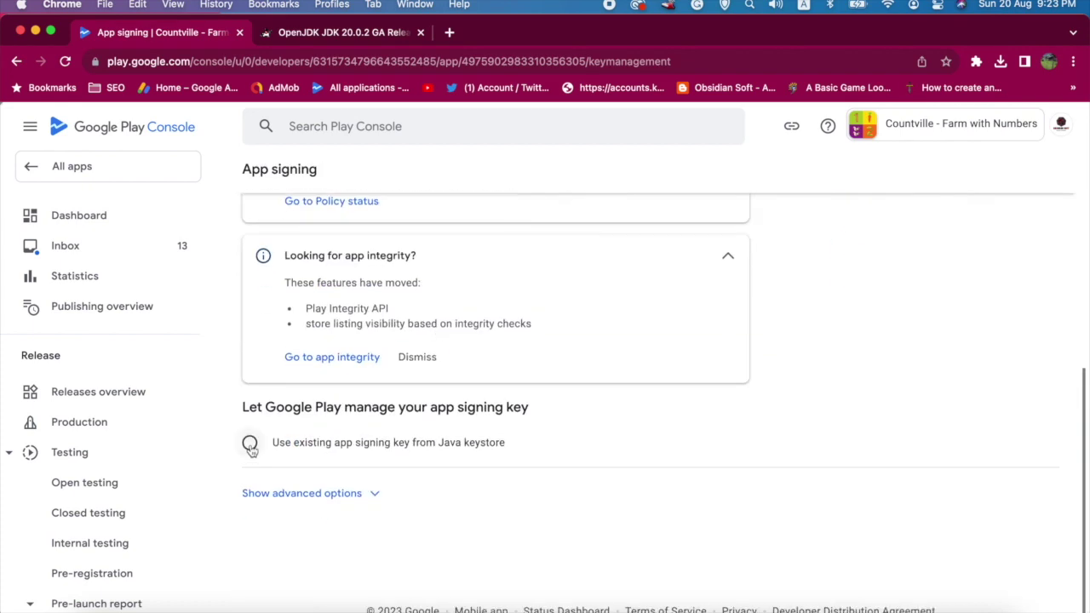
click(251, 446)
scroll(326, 464, down, 2)
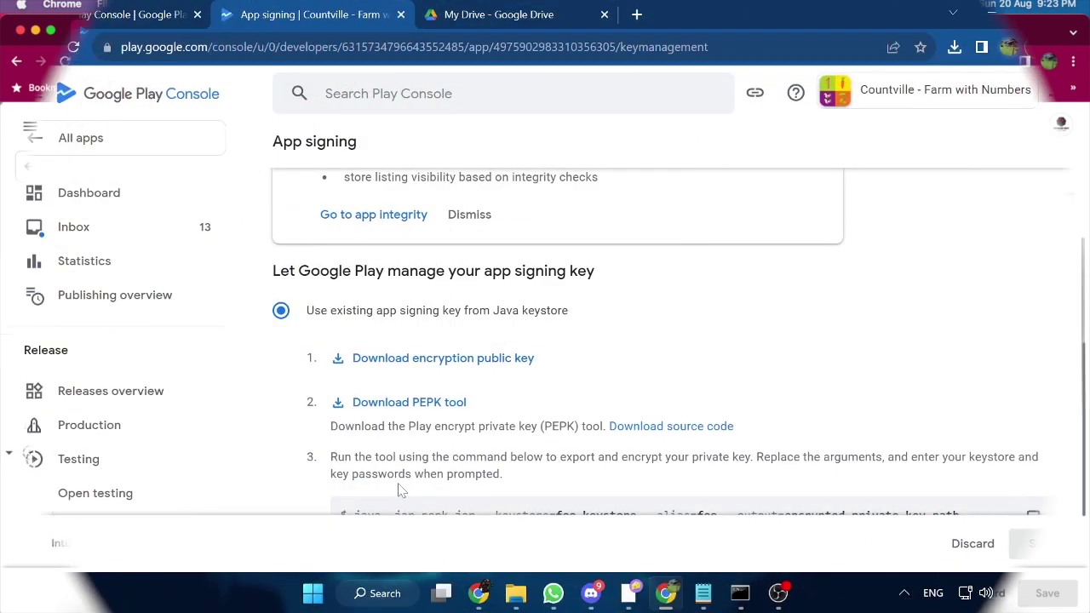
- Download the encryption public key and the PEPK tool
scroll(398, 492, up, 2)
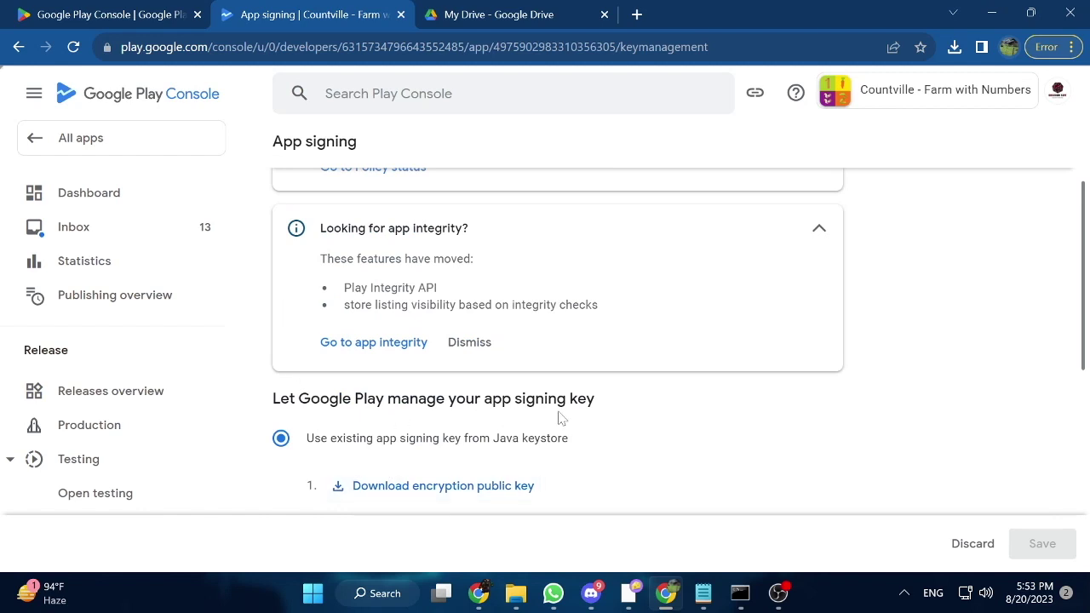
click(469, 491)
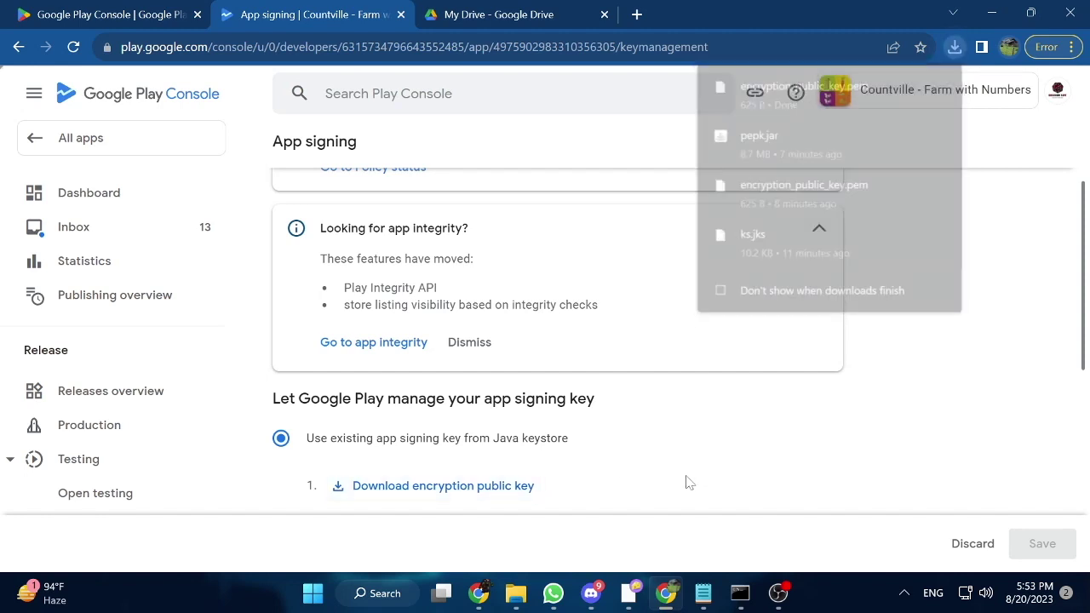
scroll(634, 497, down, 2)
click(430, 407)
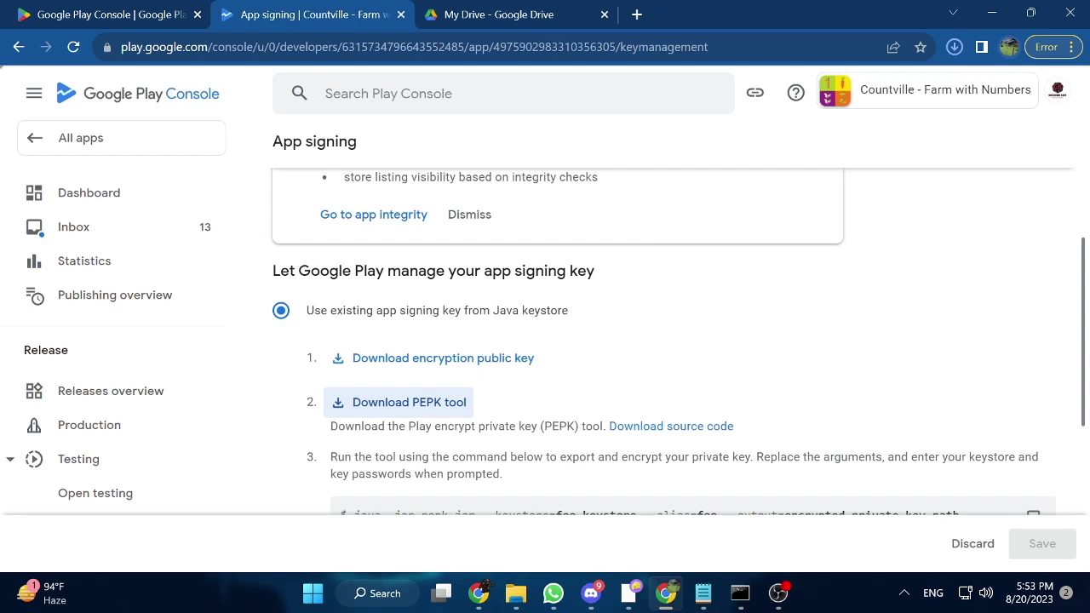
- Paste the copied pepk export command into the empty Notepad document, then bring up Downloads
scroll(523, 469, down, 2)
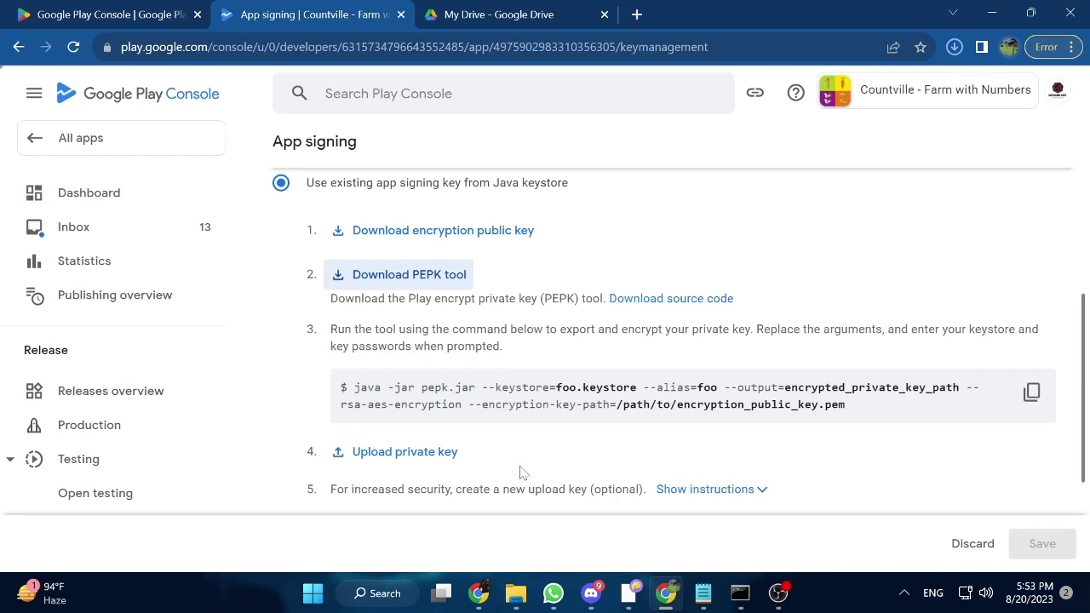
click(1031, 394)
click(1031, 393)
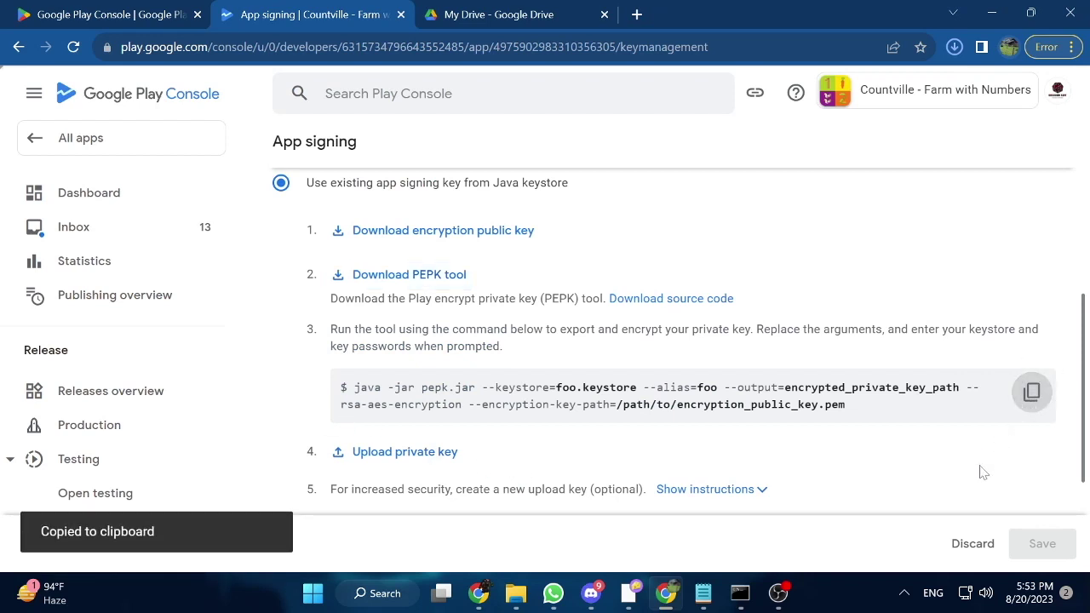
mouse_move(707, 601)
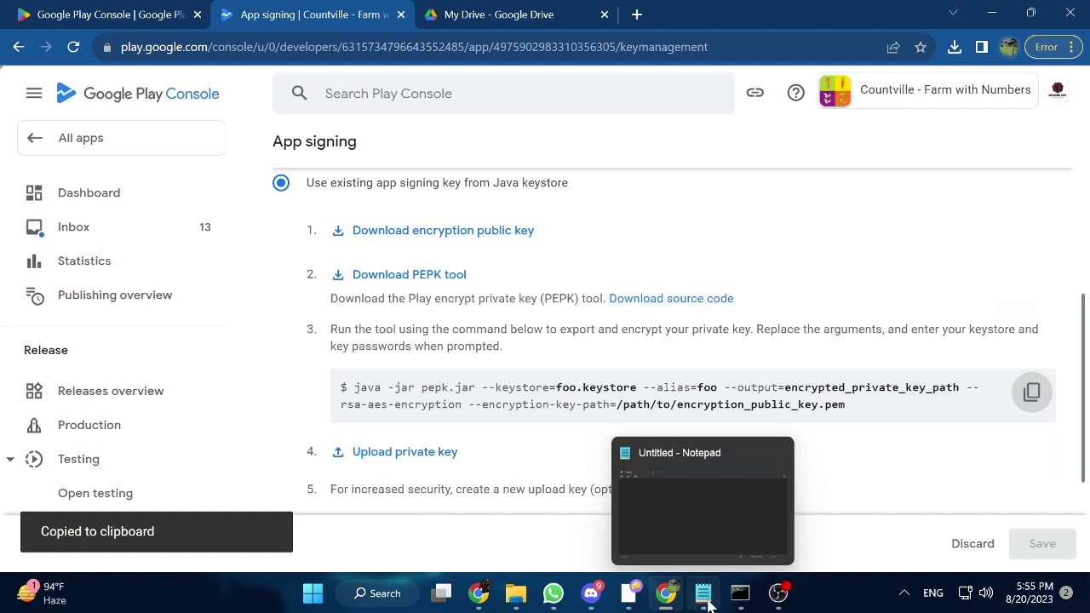
click(706, 601)
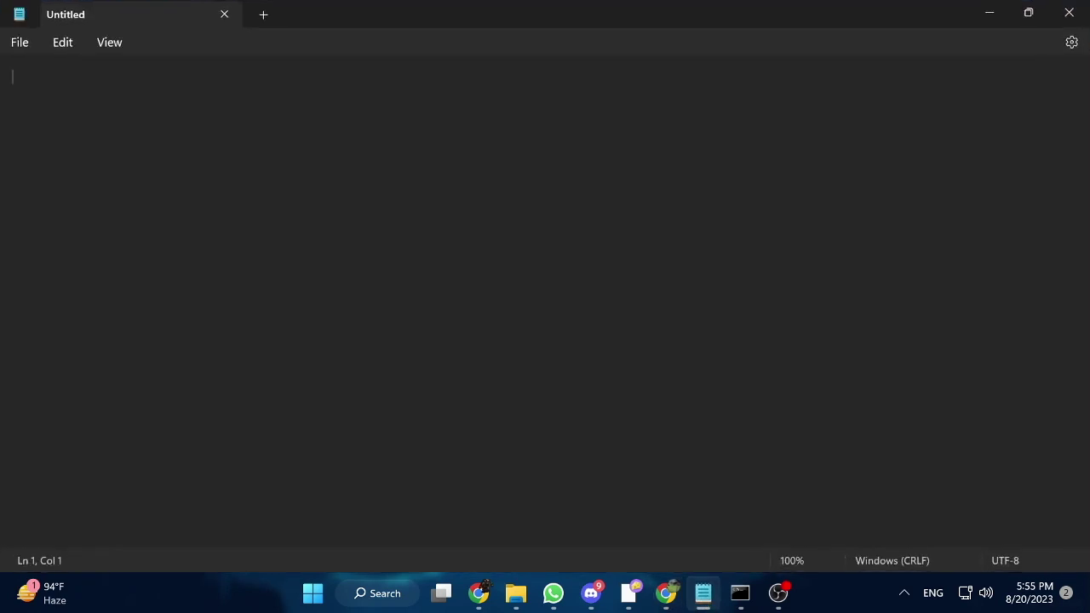
right_click(50, 82)
click(97, 209)
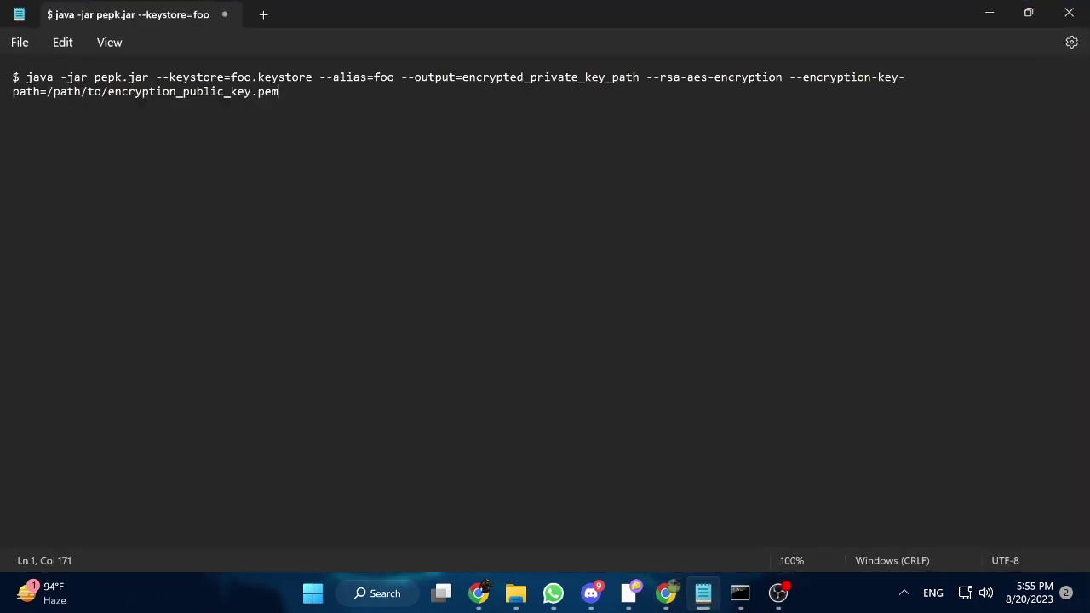
mouse_move(511, 600)
click(428, 538)
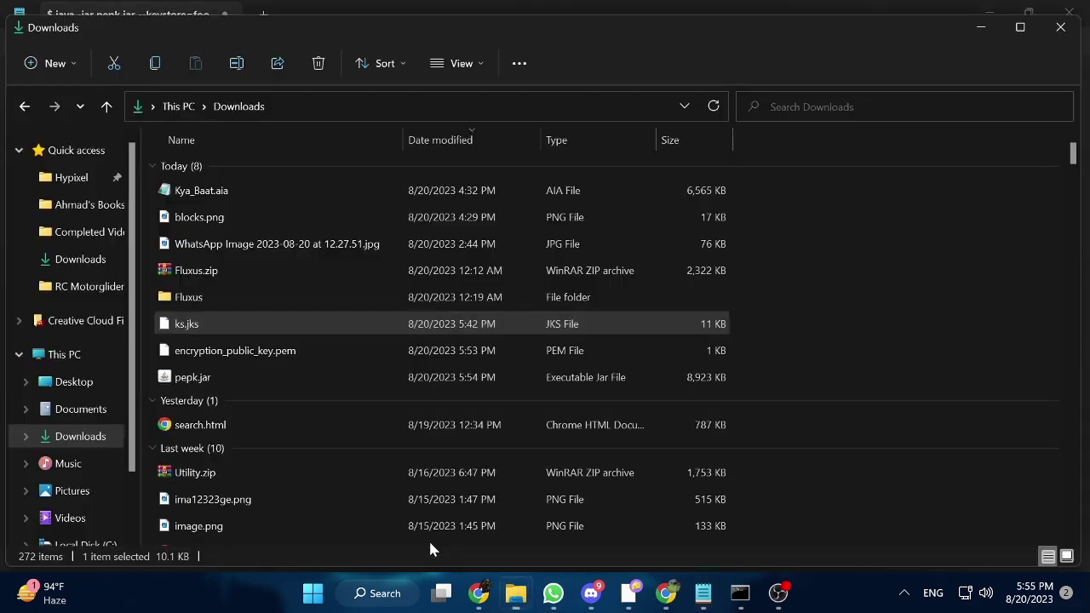
- Copy pepk.jar's full path from Downloads and return to the Notepad command
right_click(230, 383)
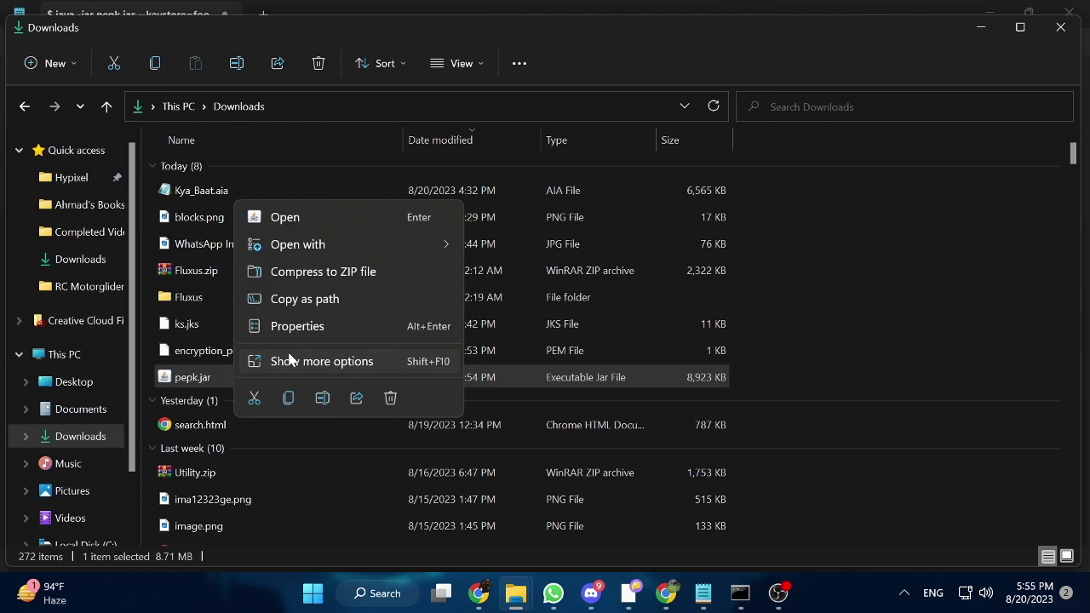
click(315, 298)
click(700, 597)
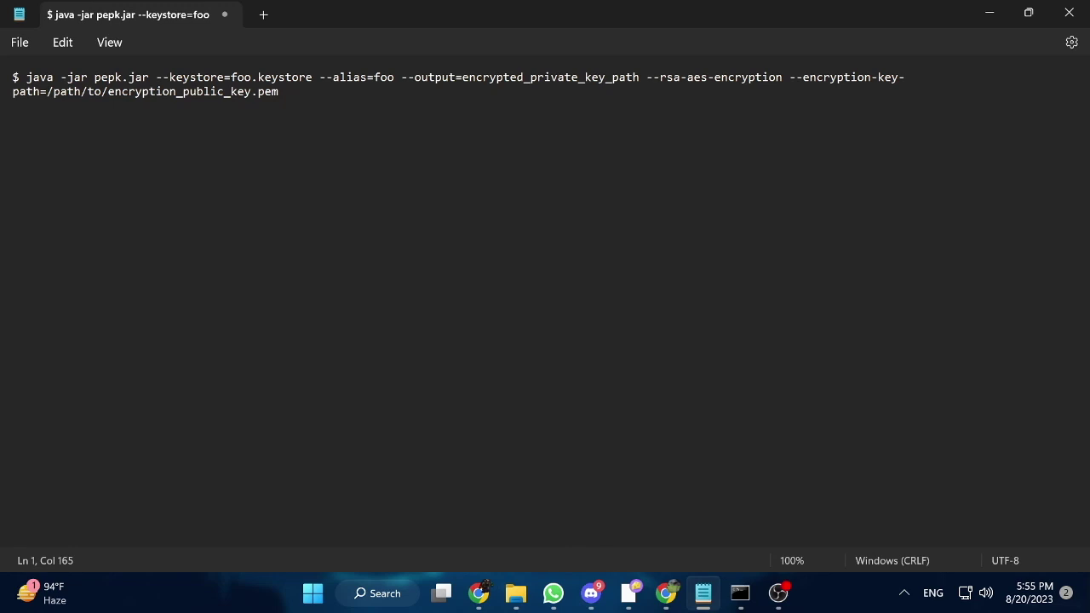
- Replace pepk.jar in the command with the unquoted path C:\Users\Asus\Downloads\pepk.jar
double_click(119, 78)
right_click(113, 82)
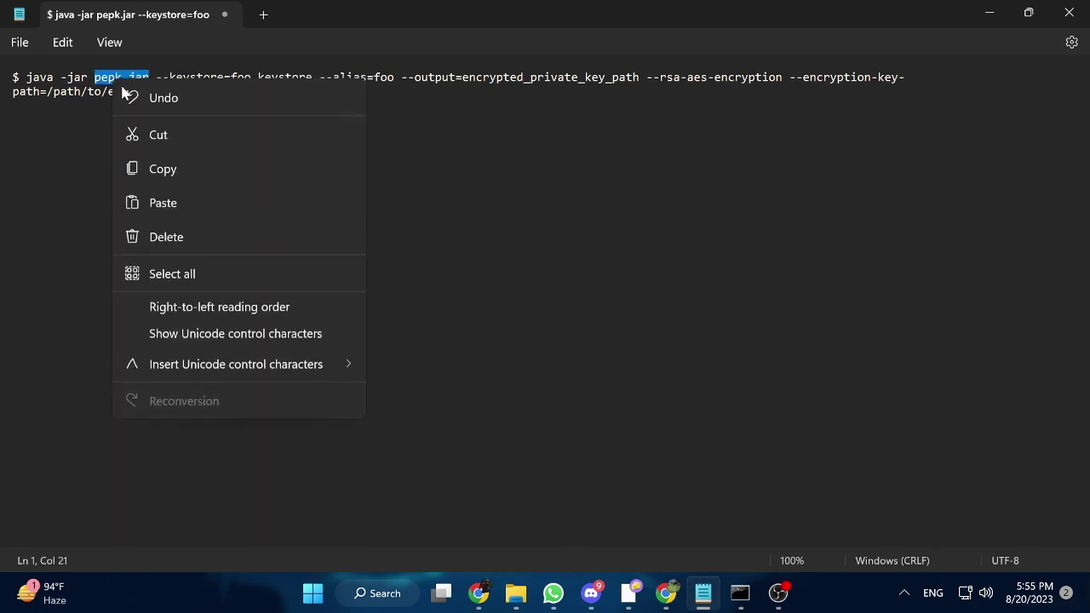
click(180, 203)
click(101, 78)
key(BackSpace)
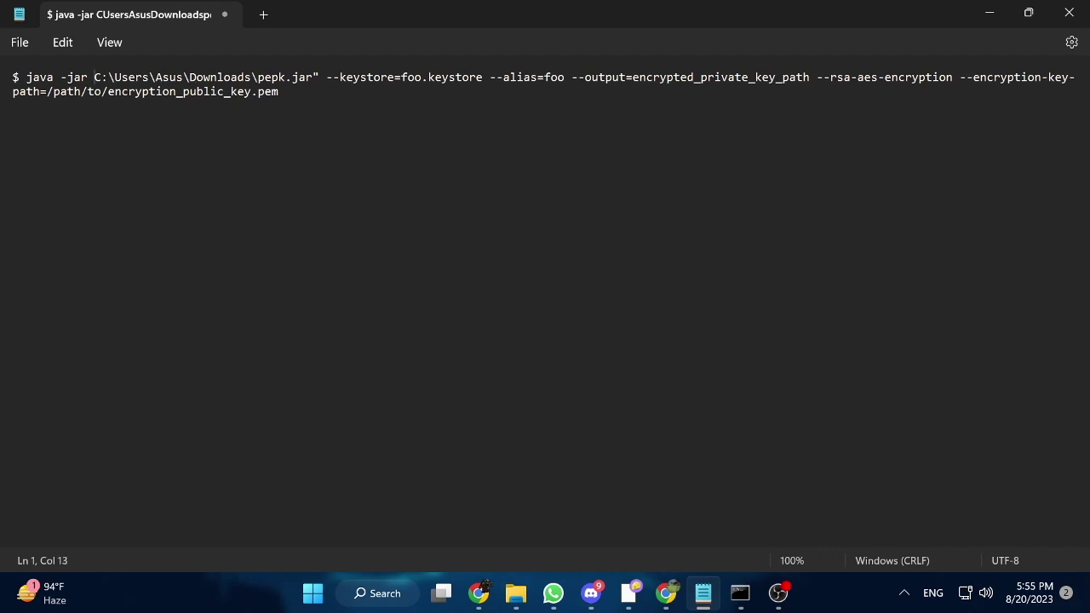
click(320, 77)
key(BackSpace)
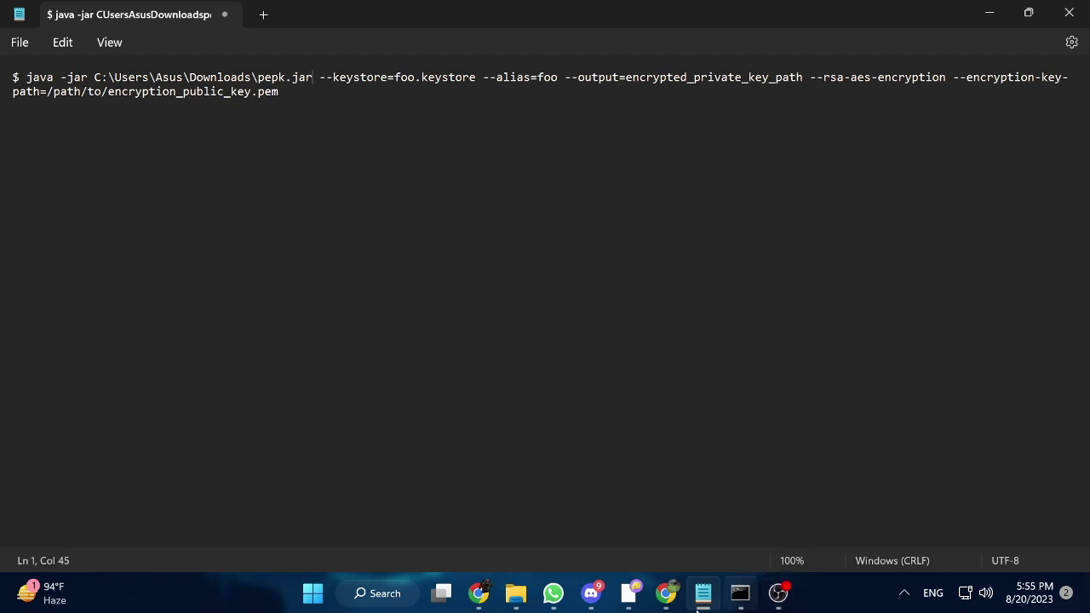
click(512, 602)
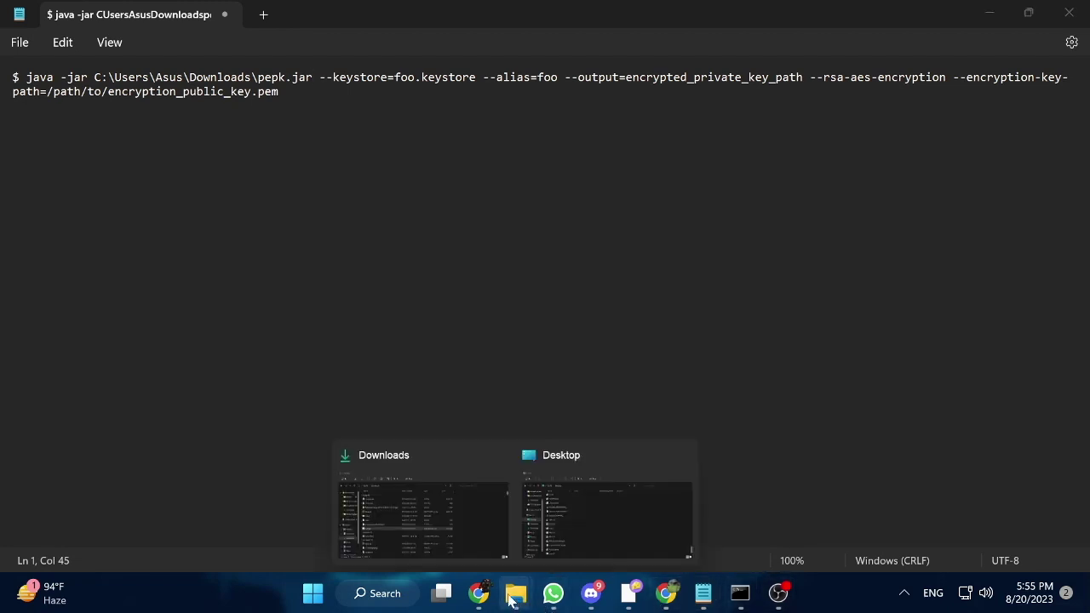
click(446, 518)
- Copy the full path of ks.jks from Downloads and return to Notepad
click(198, 326)
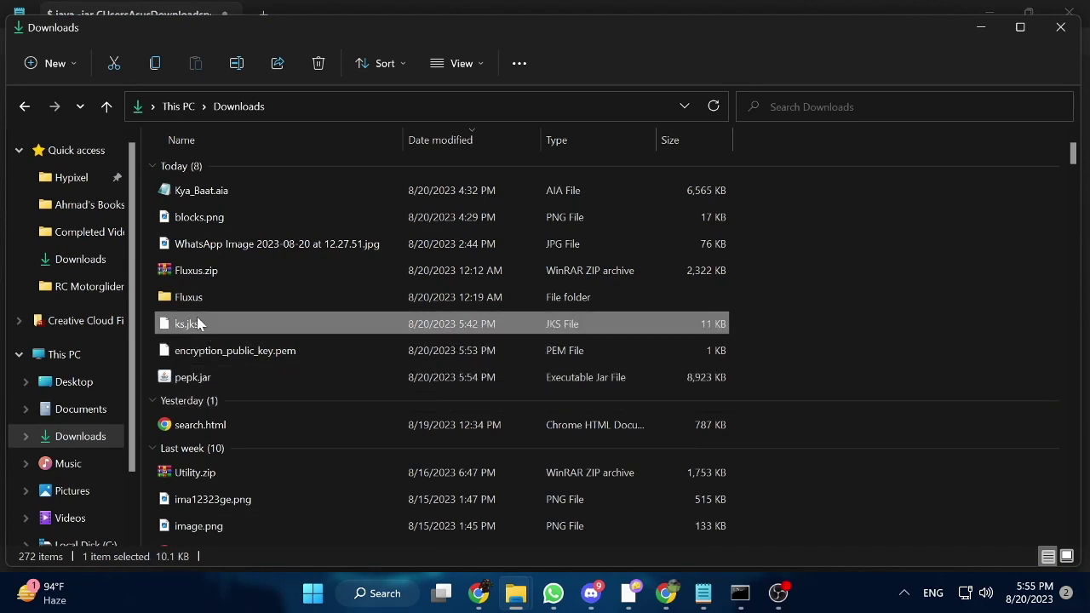
right_click(198, 324)
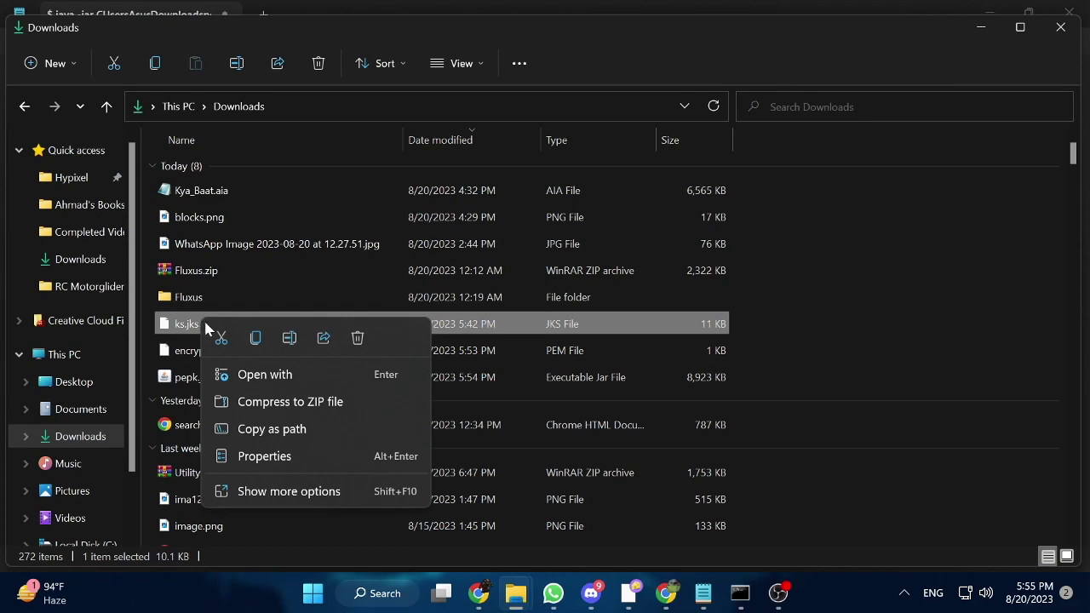
click(277, 430)
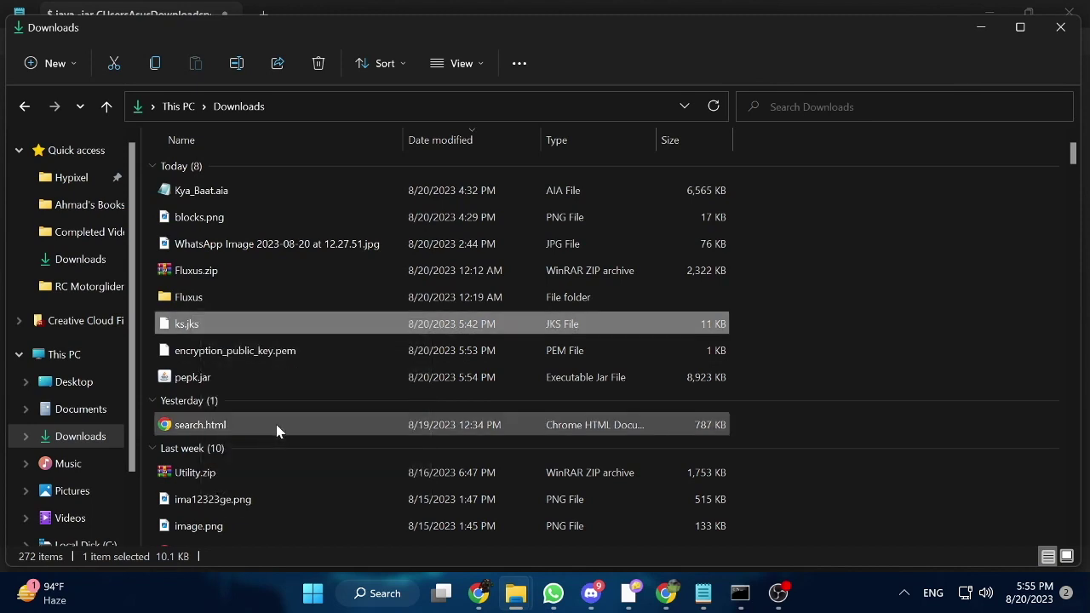
click(705, 605)
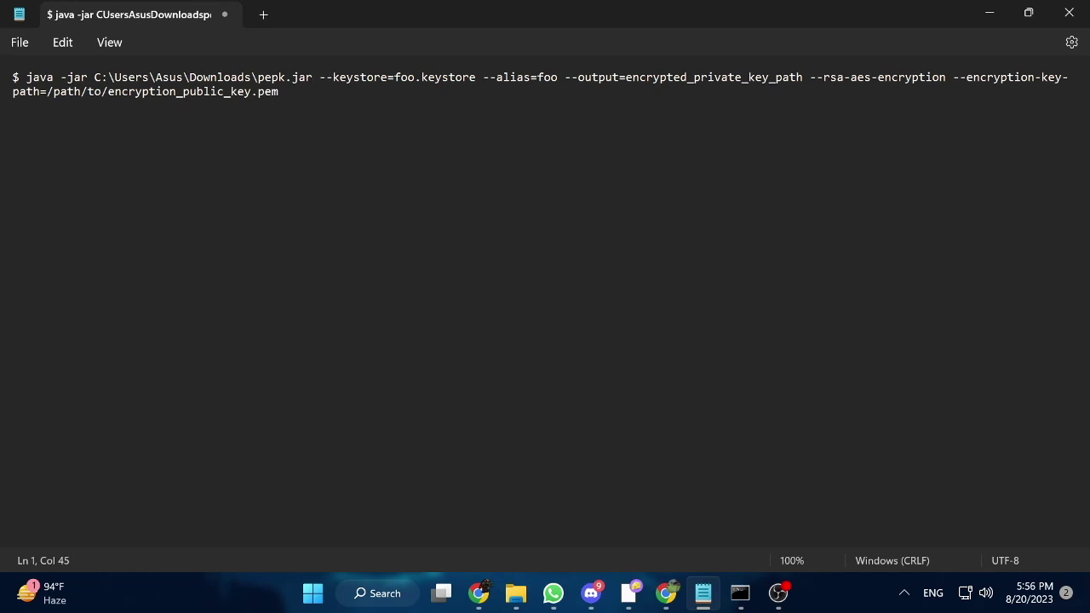
- Replace the foo.keystore placeholder with the unquoted ks.jks path from Downloads
drag(394, 77, 476, 81)
right_click(453, 88)
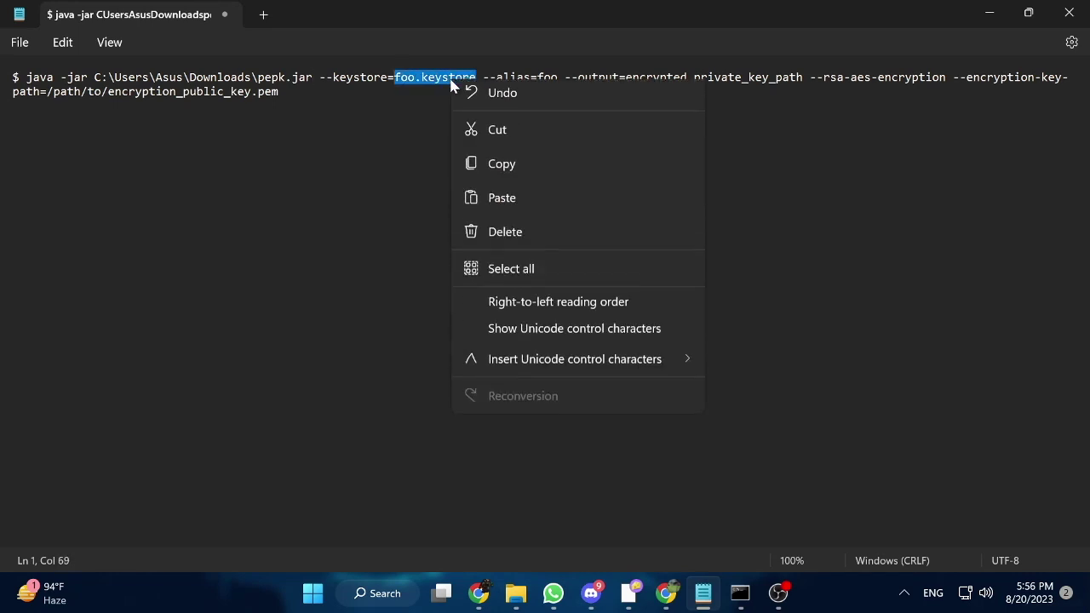
click(514, 210)
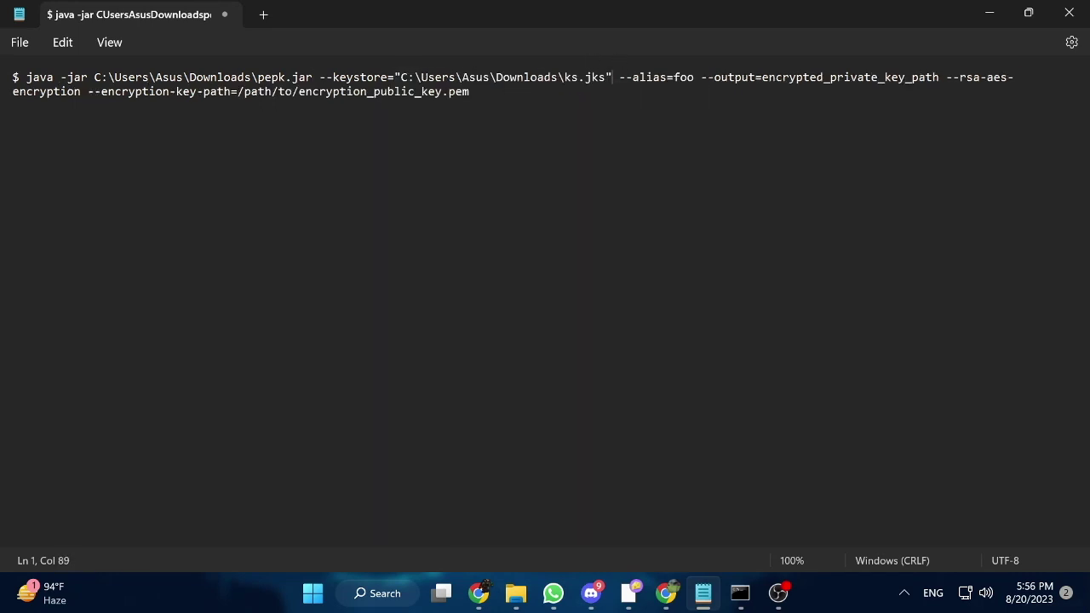
key(BackSpace)
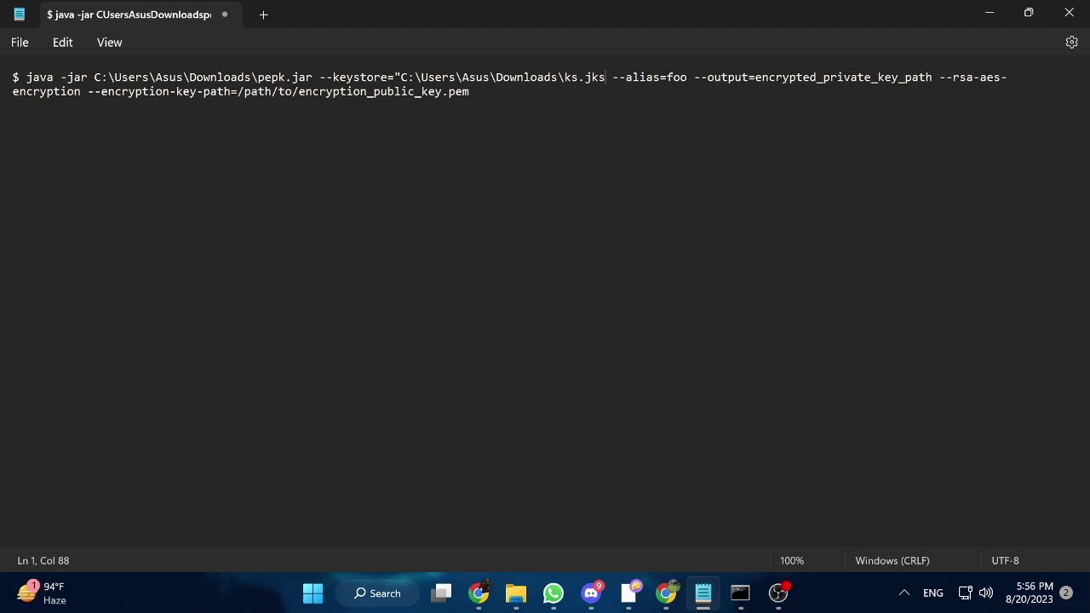
click(393, 77)
key(Right)
key(BackSpace)
- Change the --alias value from foo to amnacountville
double_click(670, 79)
text(amna)
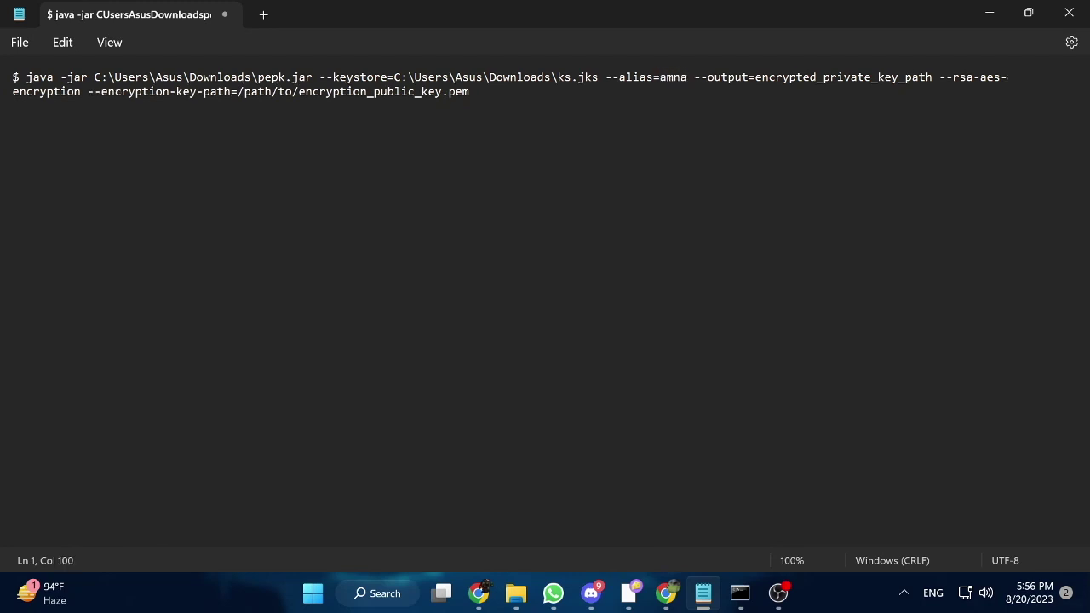
text(countvi)
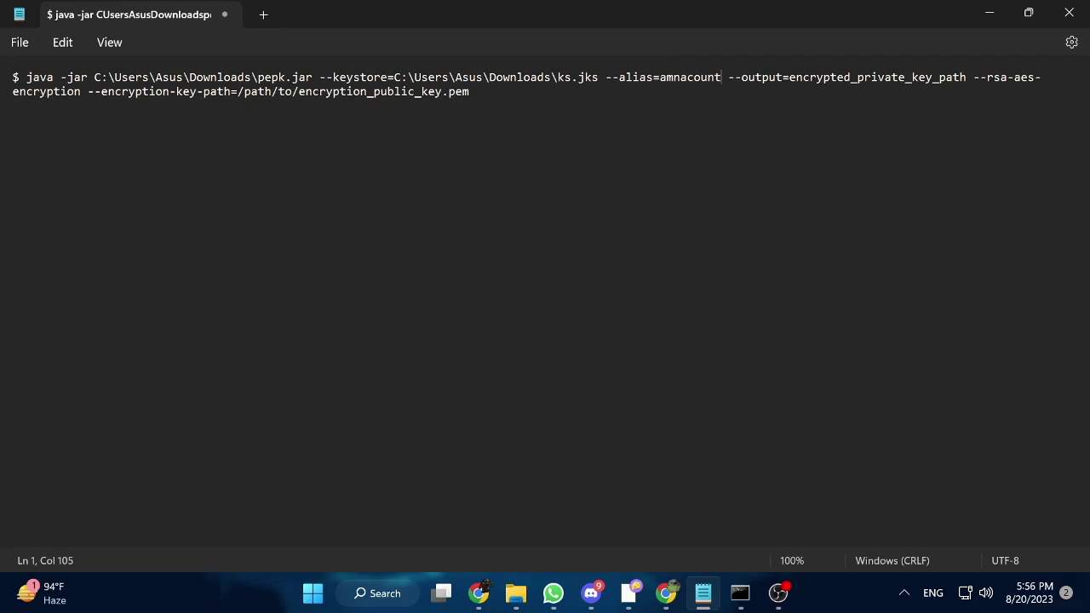
text(lle)
key(End)
- Create a folder named output on the Desktop and copy its path
mouse_move(516, 594)
click(556, 556)
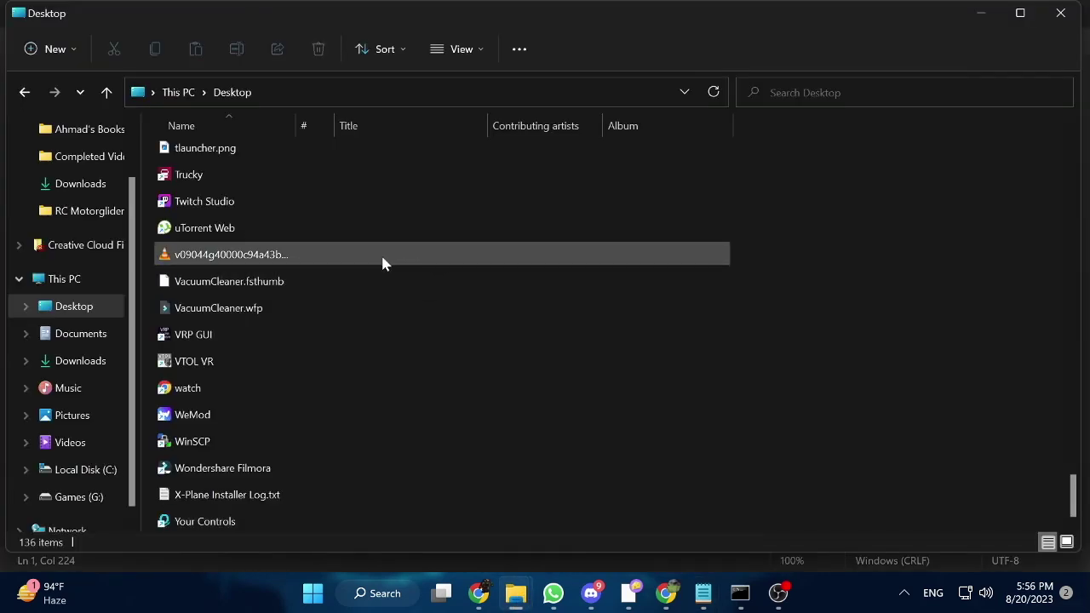
right_click(510, 344)
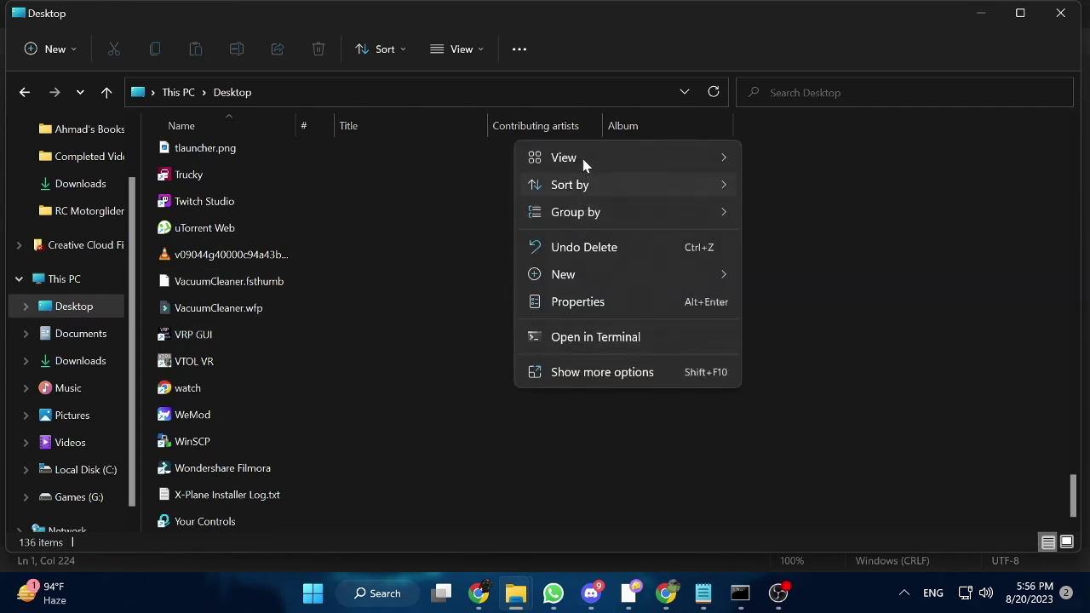
mouse_move(597, 273)
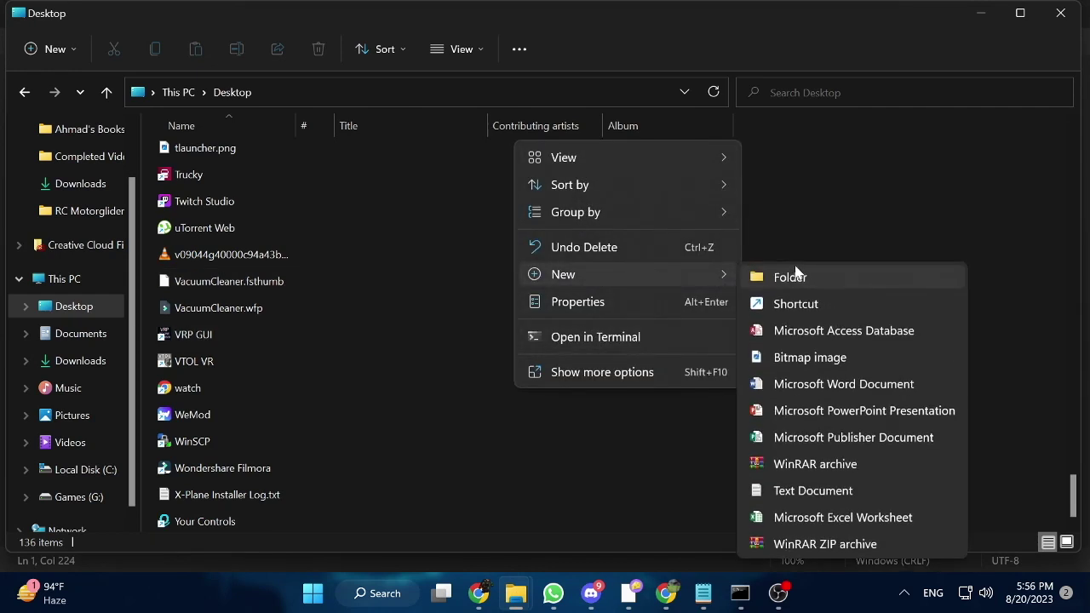
click(792, 274)
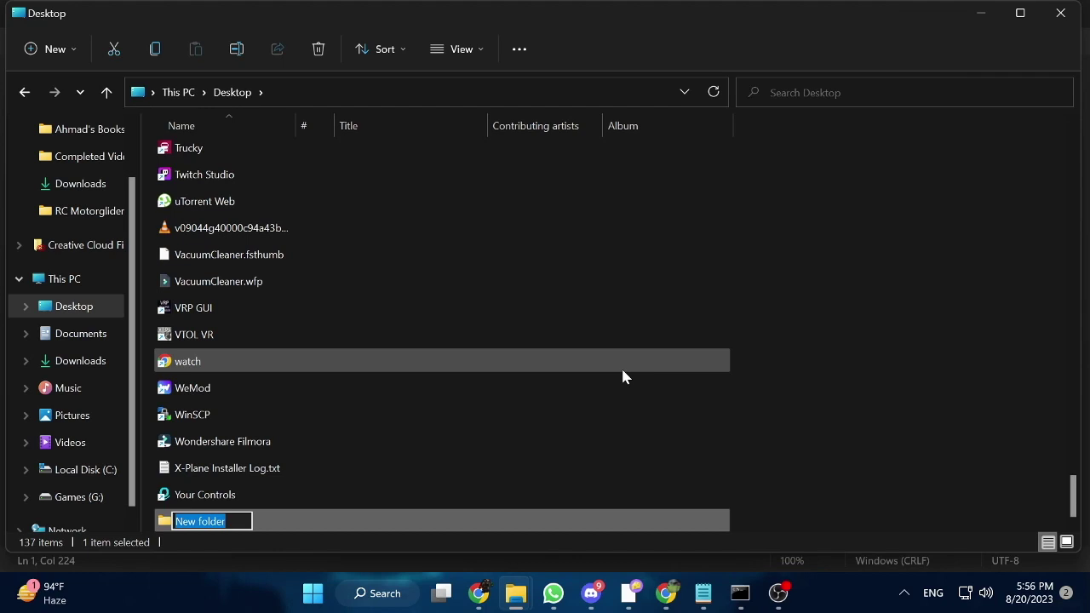
text(output)
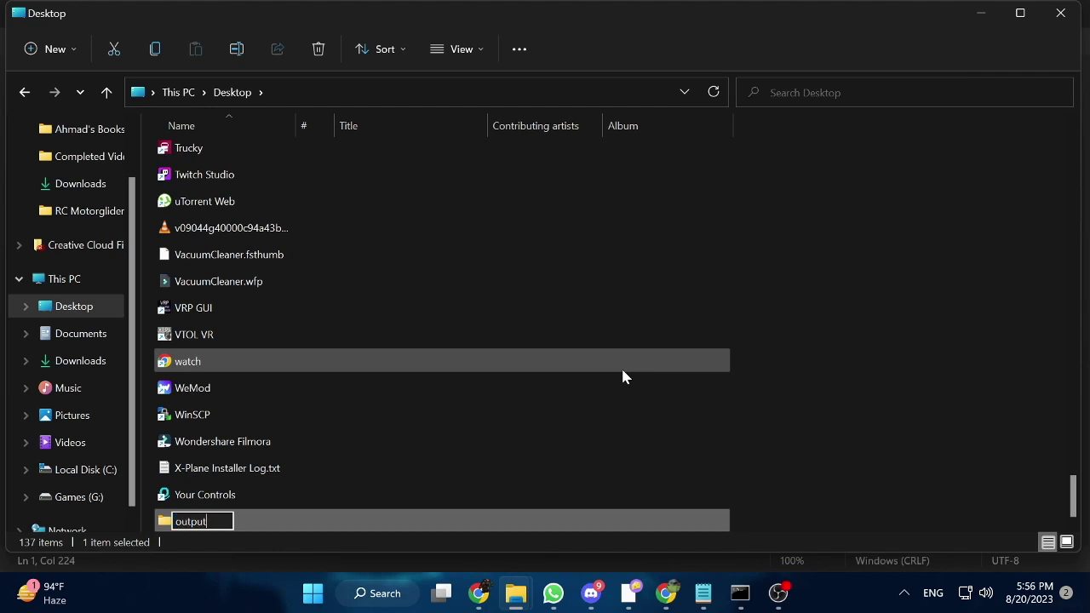
key(Return)
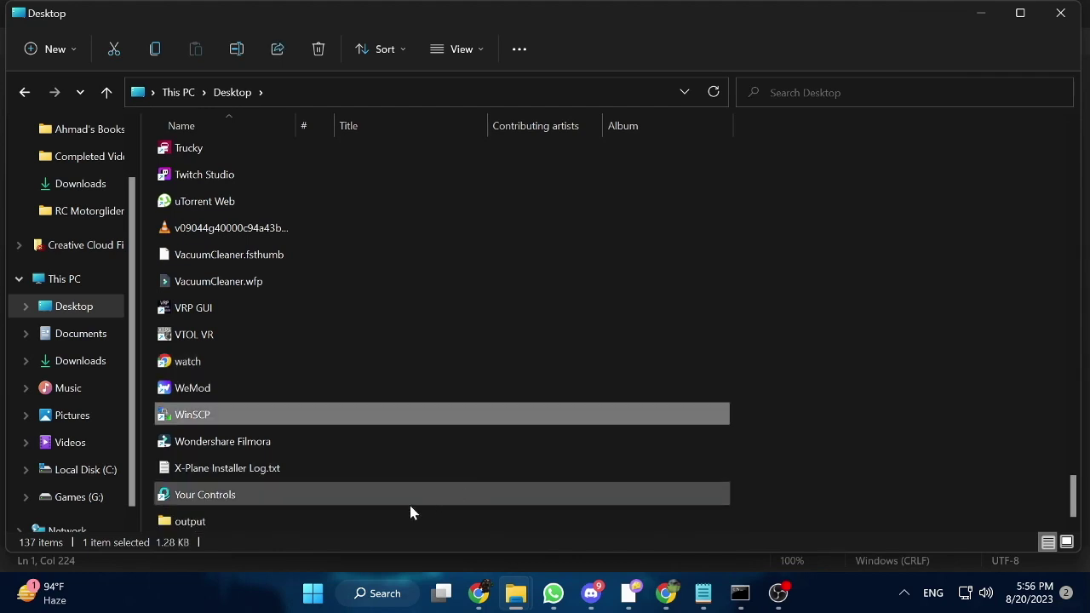
right_click(232, 518)
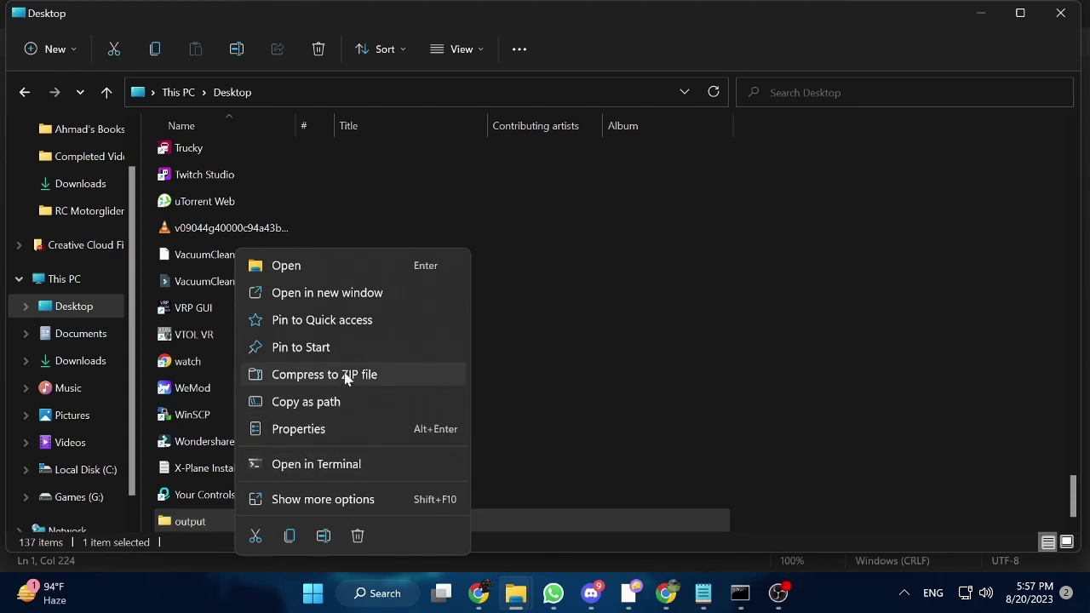
click(338, 401)
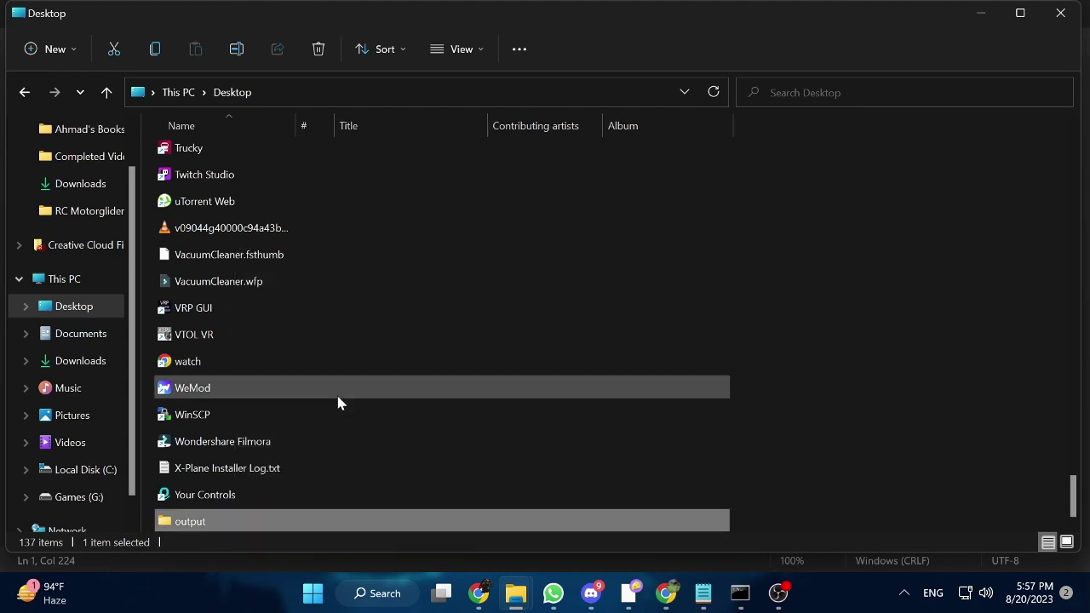
click(714, 600)
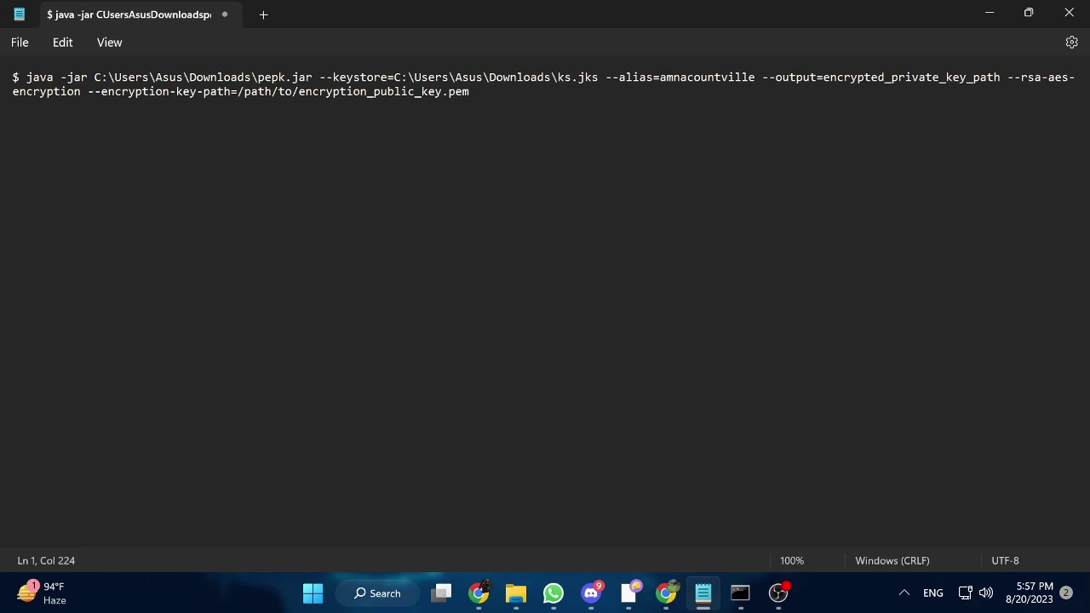
- Replace encrypted_private_key_path with the unquoted output folder path ending in \countville.pem
drag(1000, 78, 824, 84)
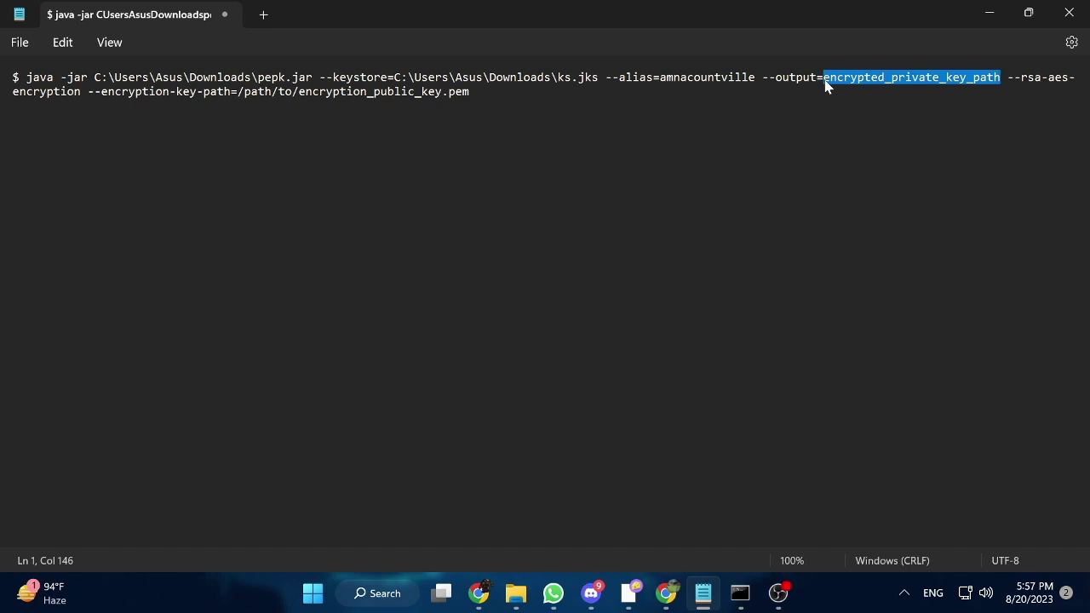
right_click(824, 83)
click(891, 206)
click(831, 77)
key(BackSpace)
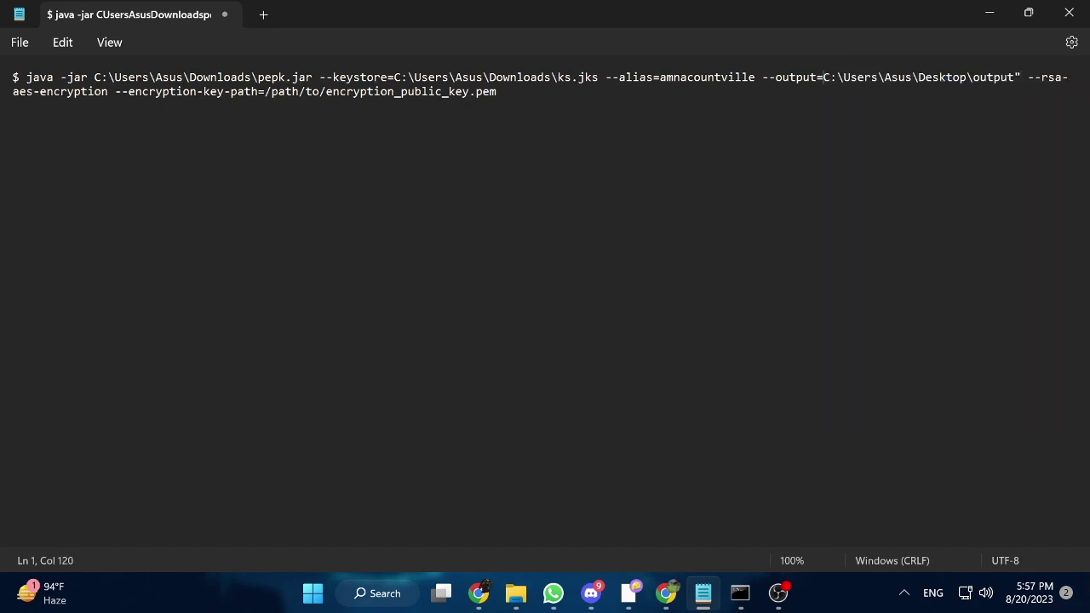
click(1022, 77)
key(BackSpace)
text(\)
text(countvill)
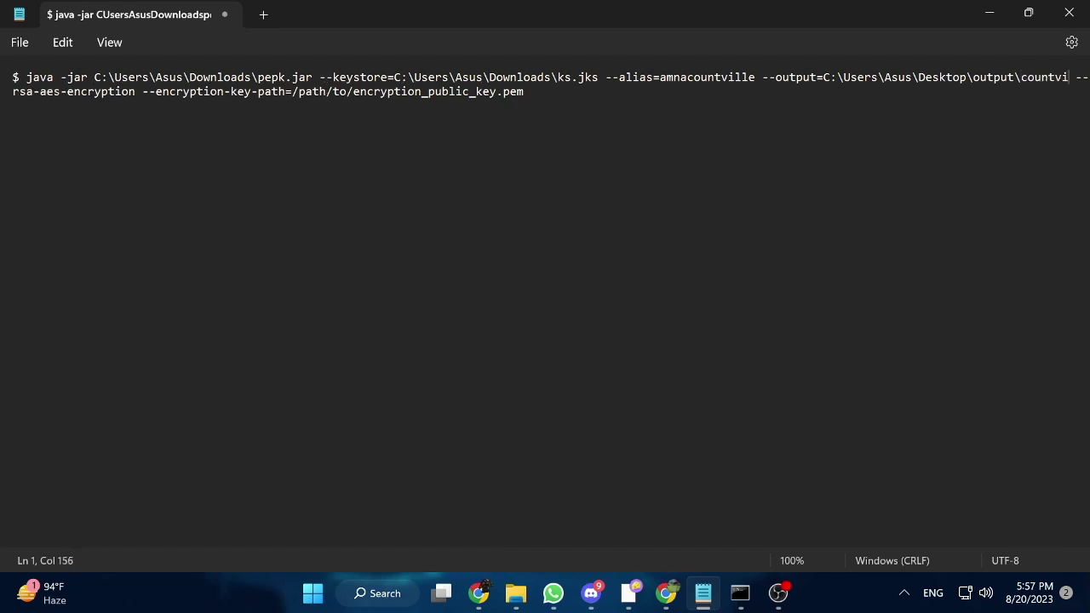
text(e.pem)
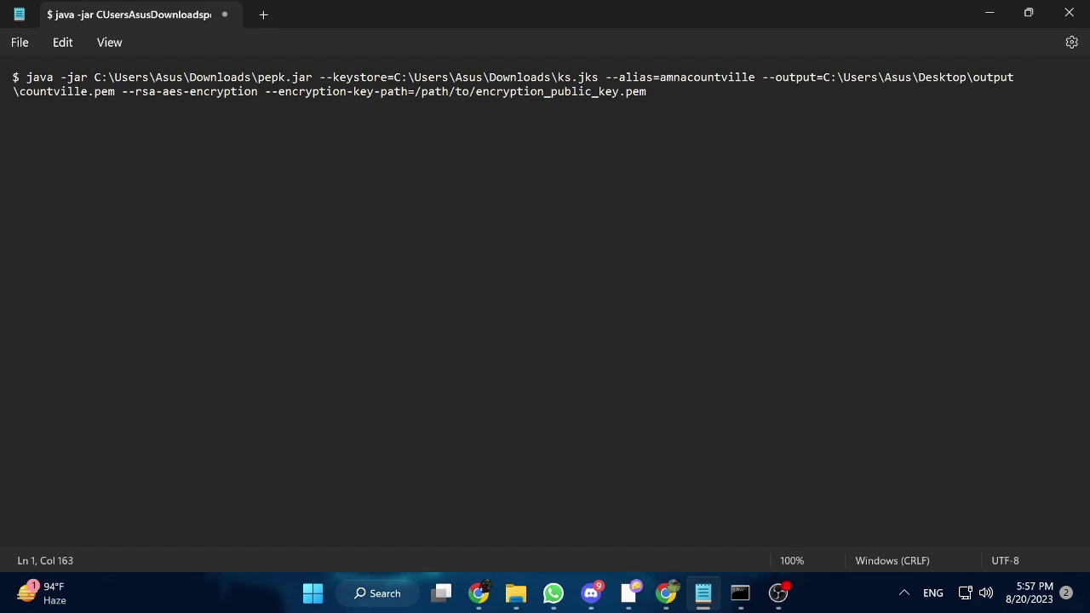
click(470, 92)
- Copy the path of encryption_public_key.pem from Downloads and return to Notepad
mouse_move(521, 599)
click(452, 526)
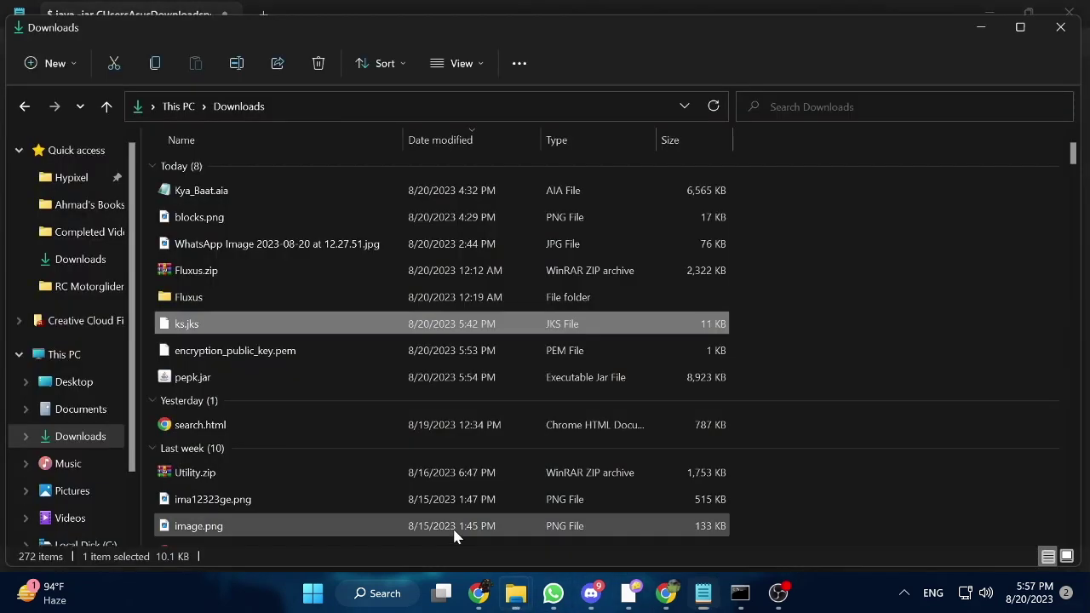
click(235, 359)
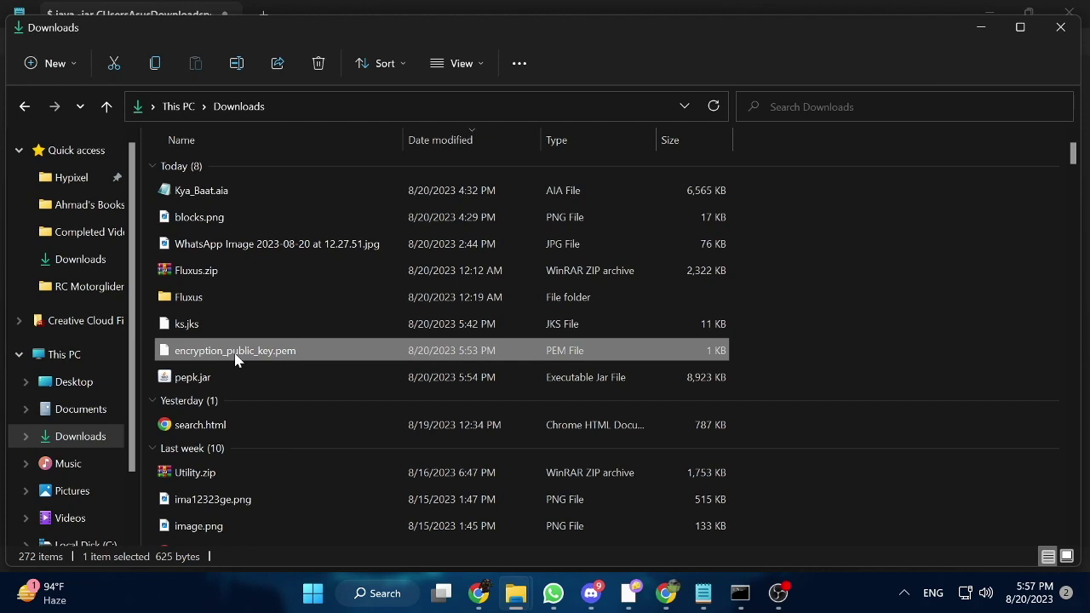
right_click(235, 359)
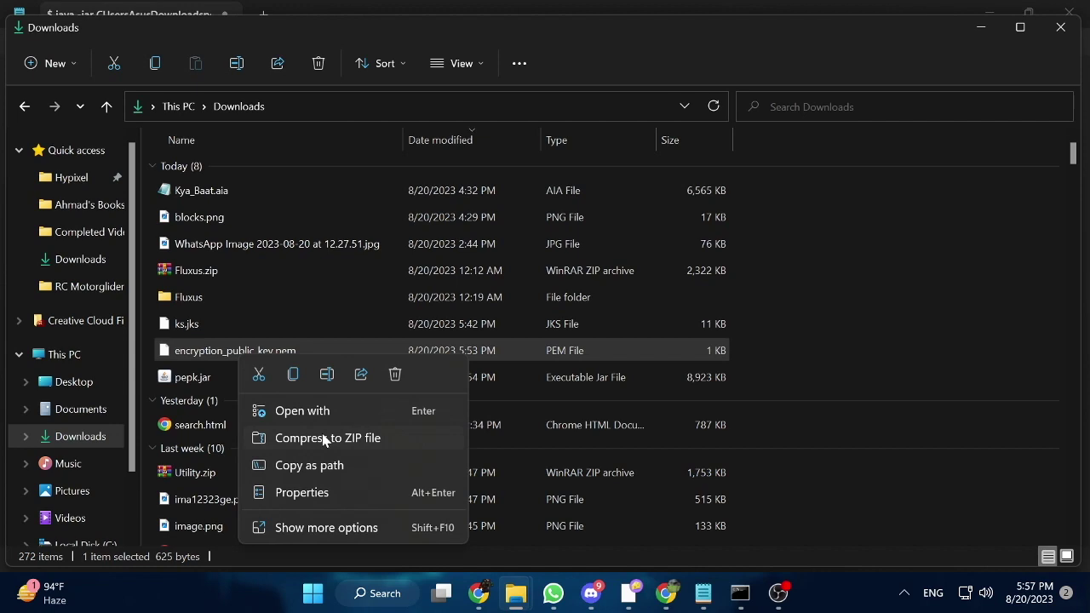
click(326, 465)
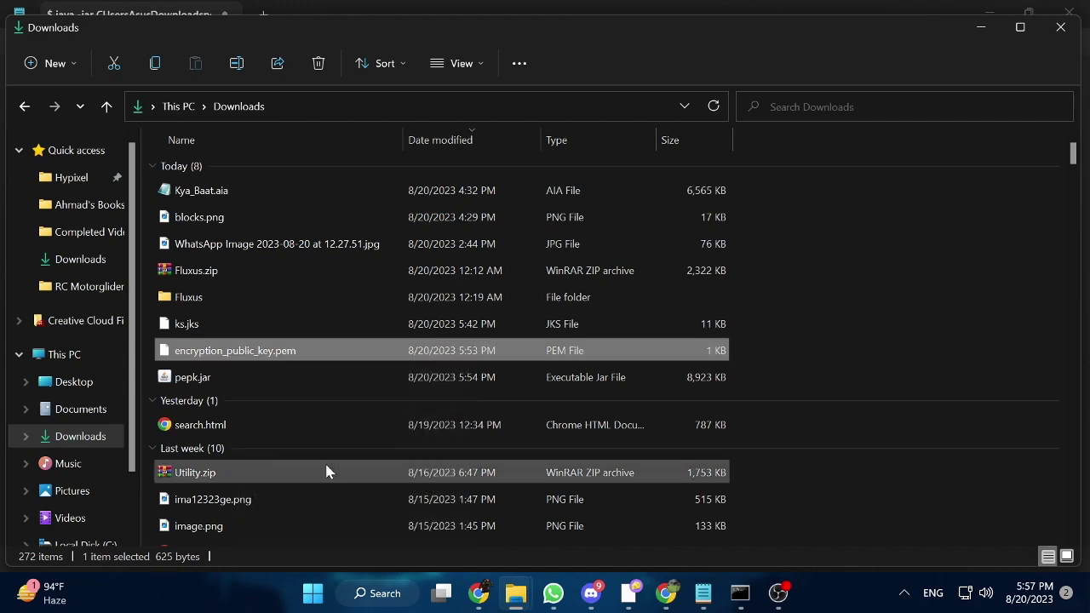
click(696, 601)
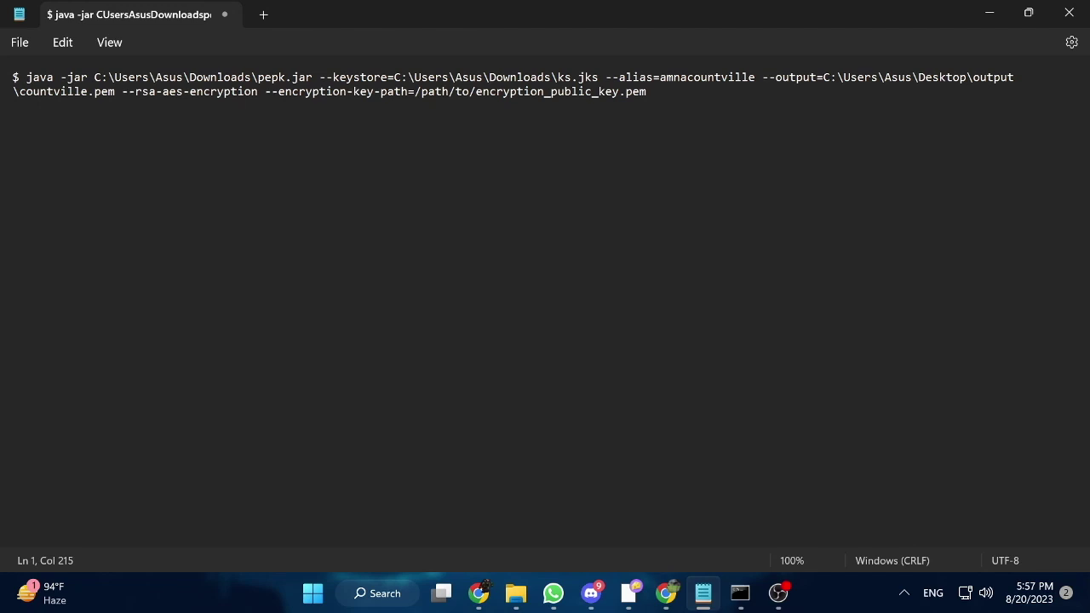
- Replace the encryption key placeholder with the unquoted Downloads encryption_public_key.pem path
drag(415, 92, 647, 91)
right_click(606, 93)
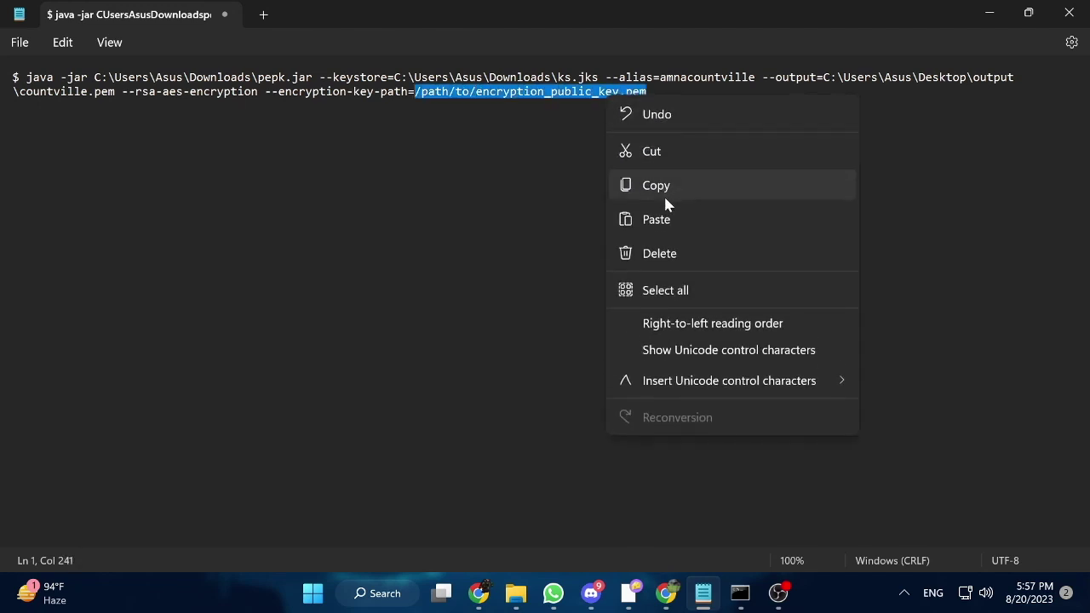
click(660, 219)
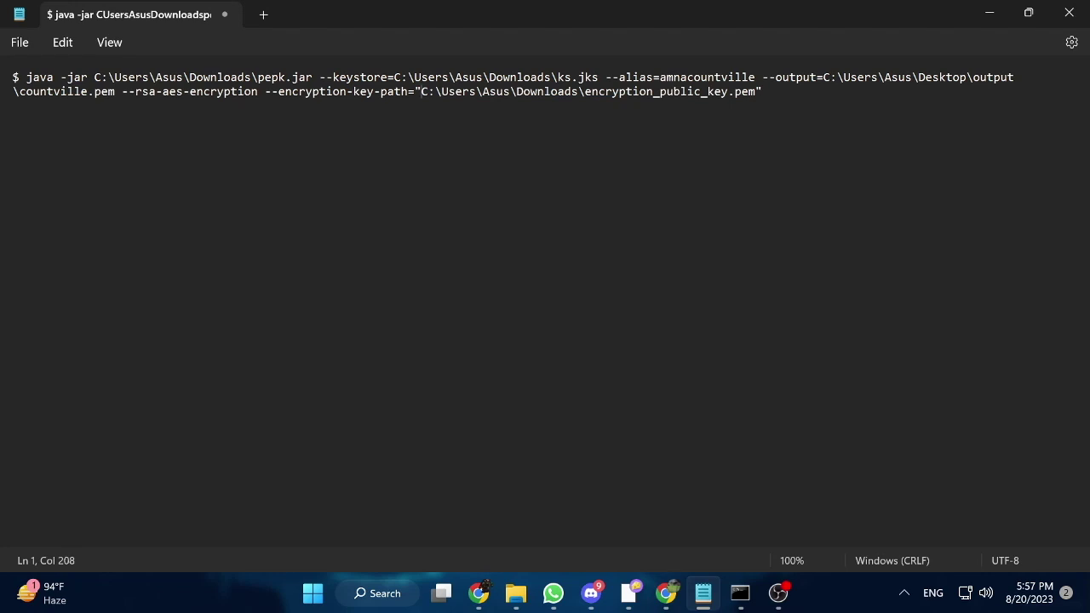
key(BackSpace)
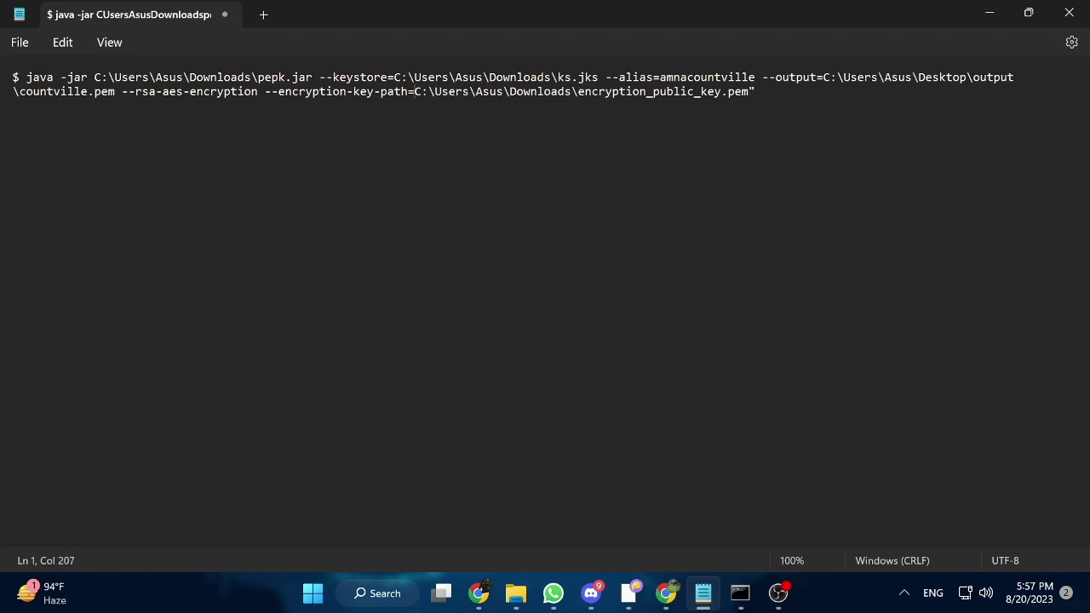
key(BackSpace)
- Copy the full pepk java command and bring up the Run prompt with cmd
drag(748, 91, 25, 76)
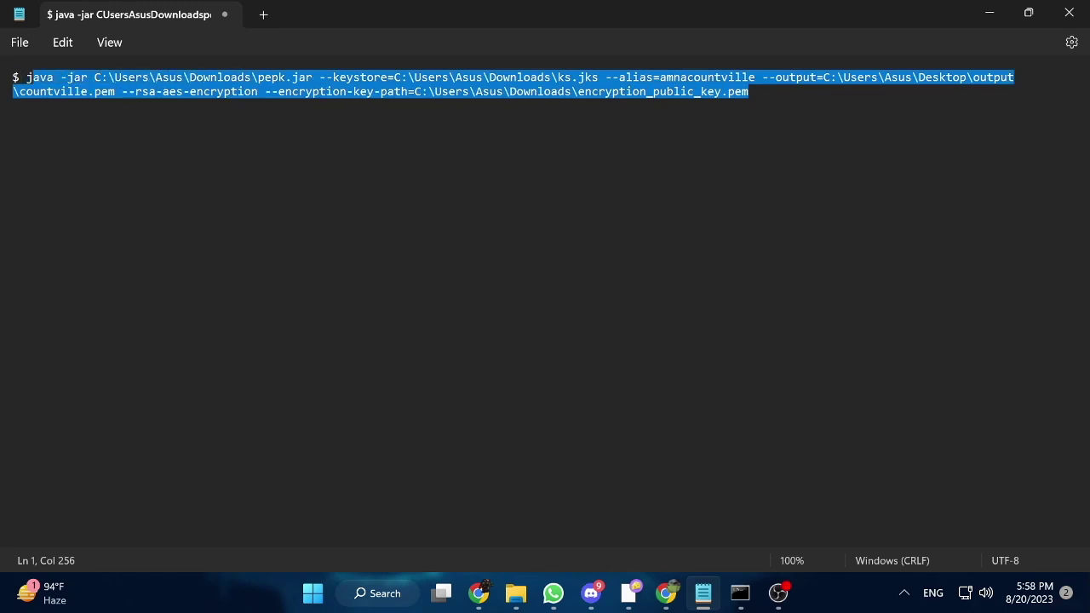
right_click(62, 96)
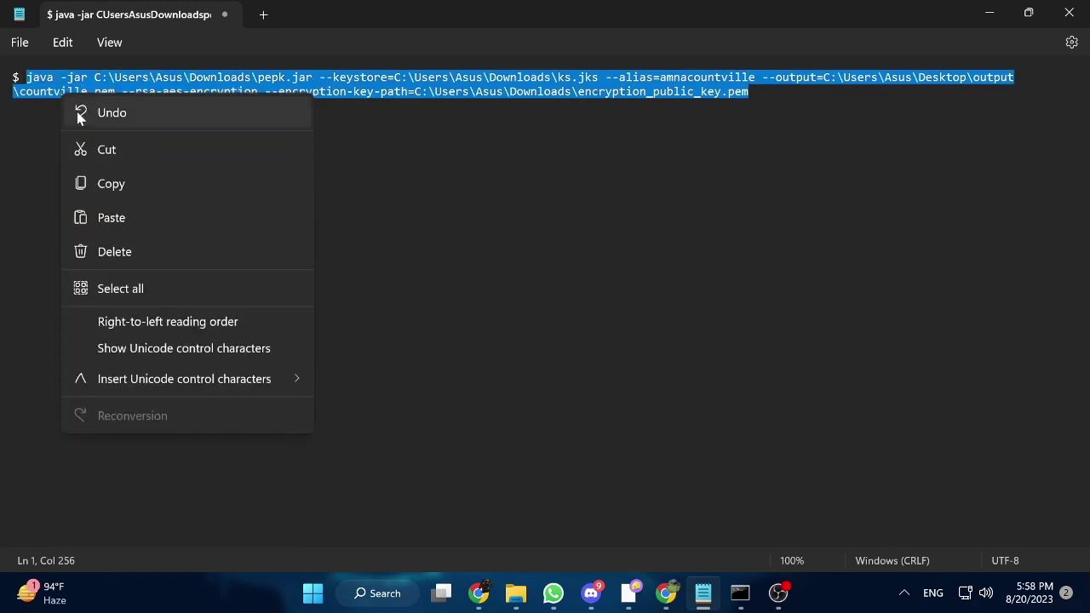
click(122, 195)
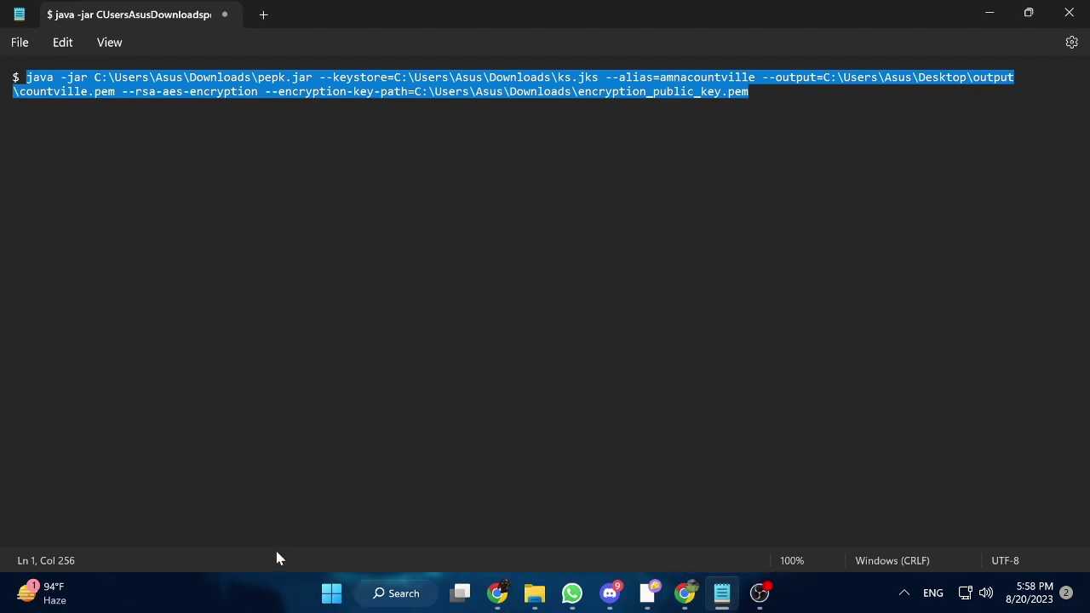
key(super+r)
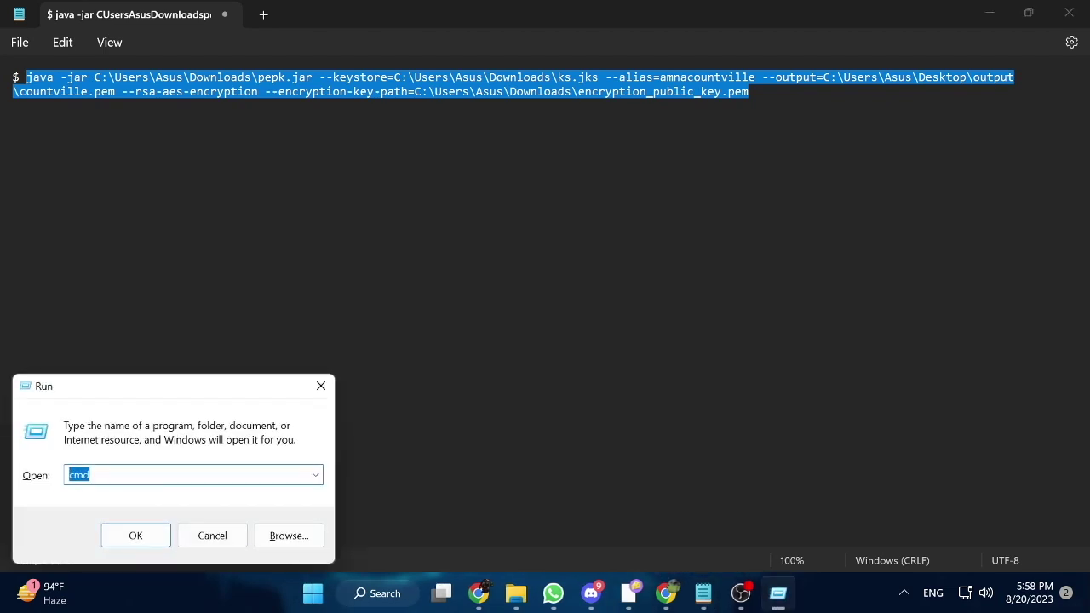
- Run the pasted java -jar pepk.jar command in cmd, which fails with UnsupportedClassVersionError
click(135, 535)
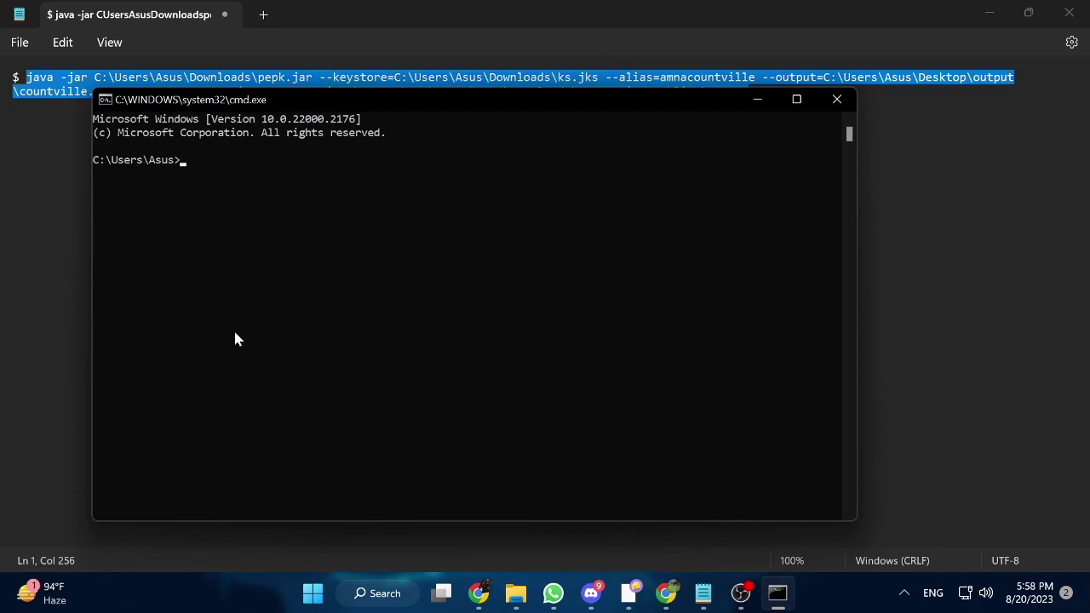
right_click(203, 160)
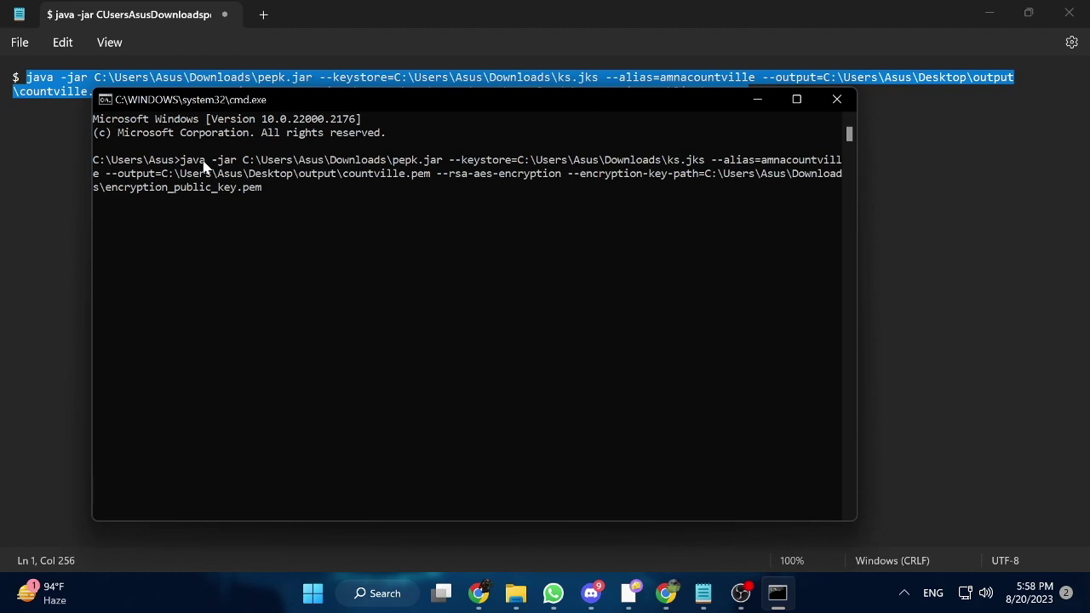
key(Return)
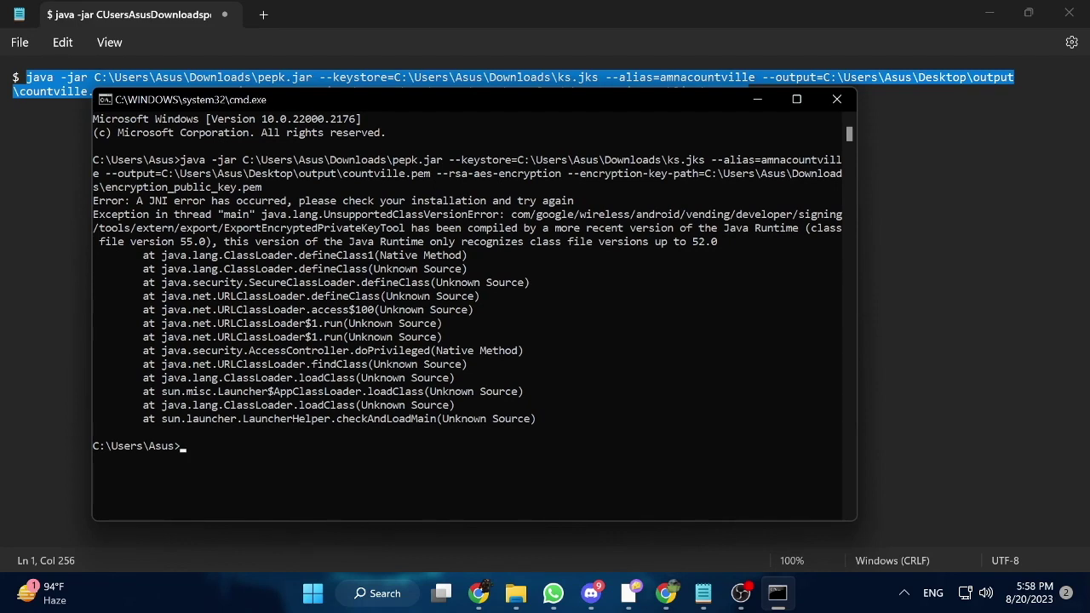
- Search 'openjdk 20' and download the JDK 20.0.2 Windows/x64 zip from jdk.java.net/20
click(666, 594)
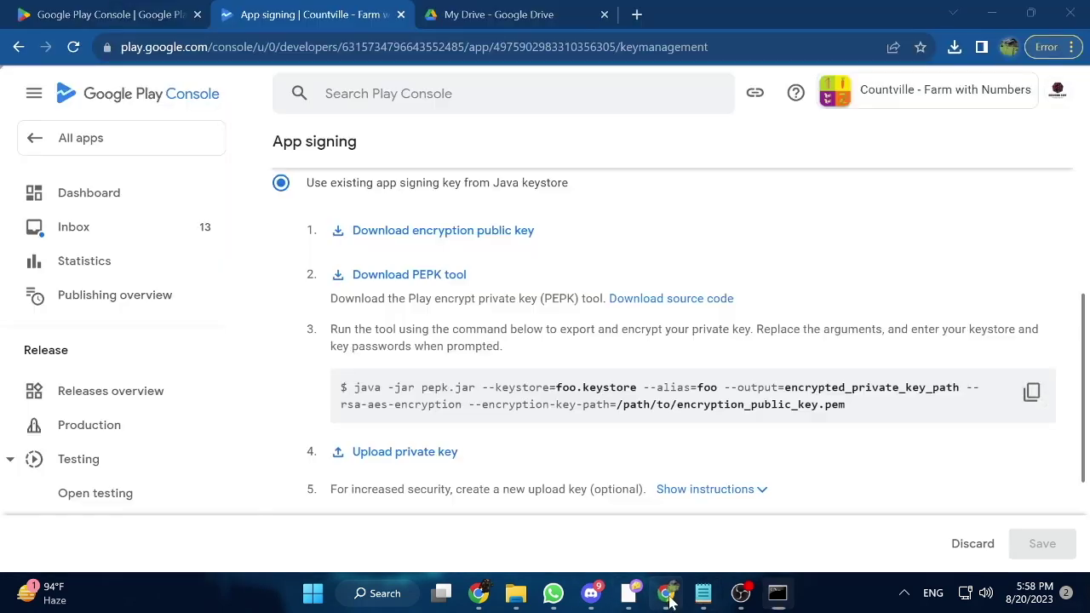
click(637, 14)
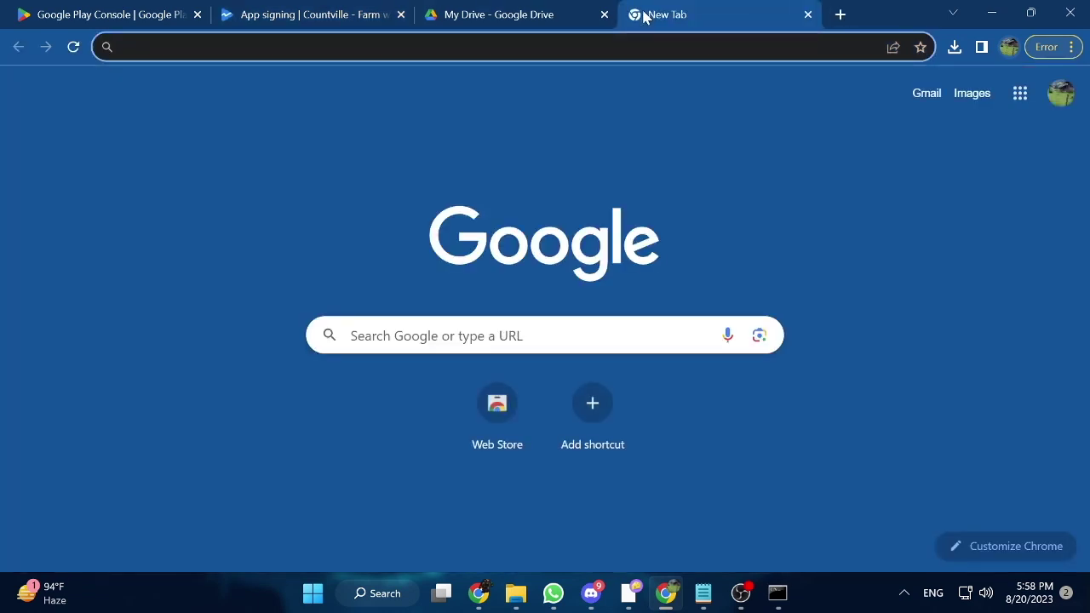
text(ope)
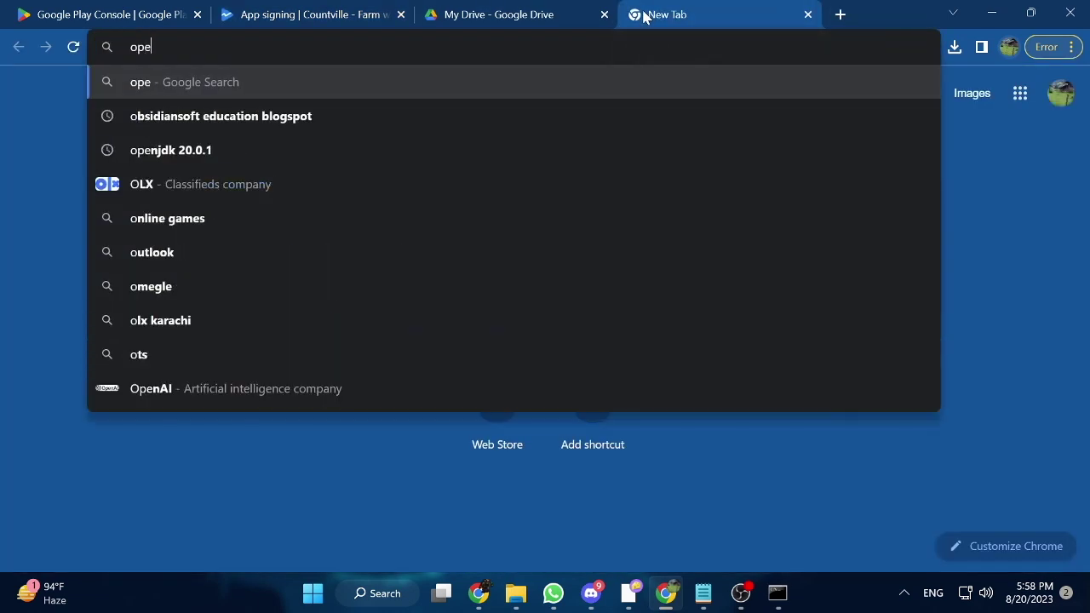
text(njdk)
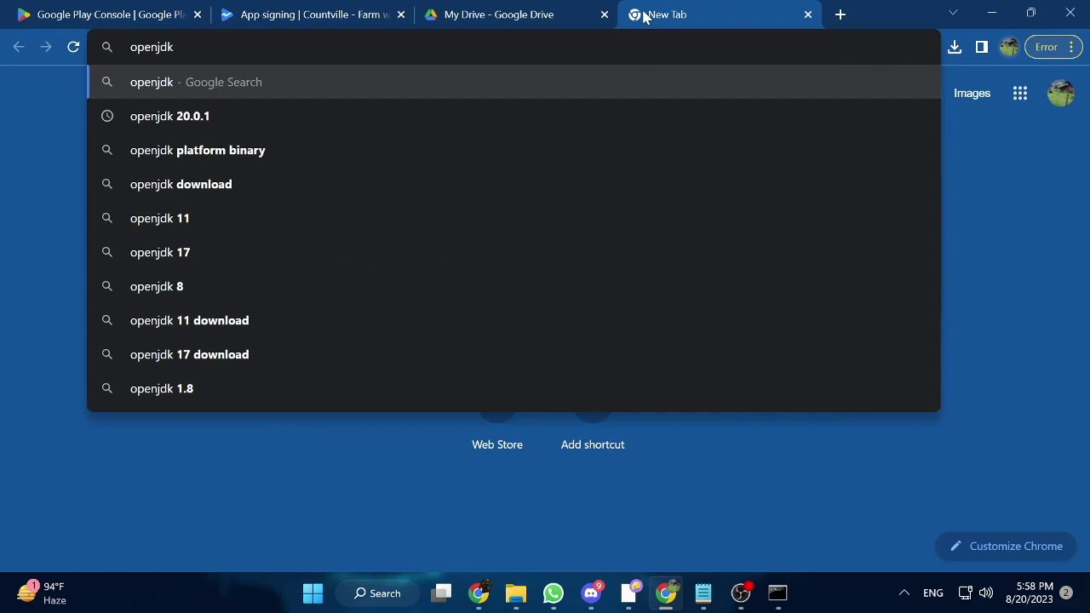
text( 20)
key(Return)
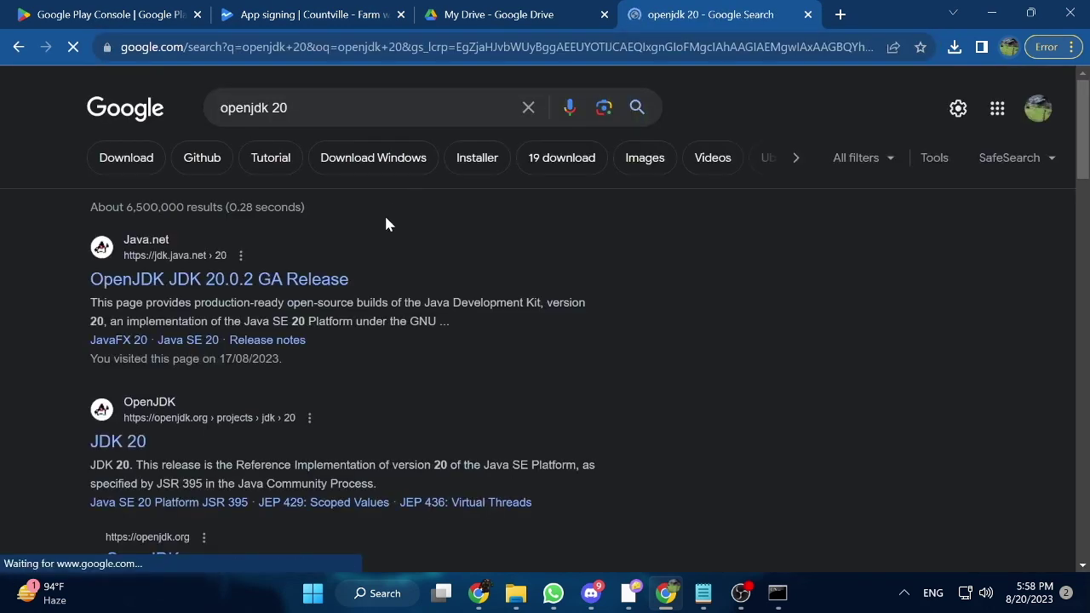
click(298, 288)
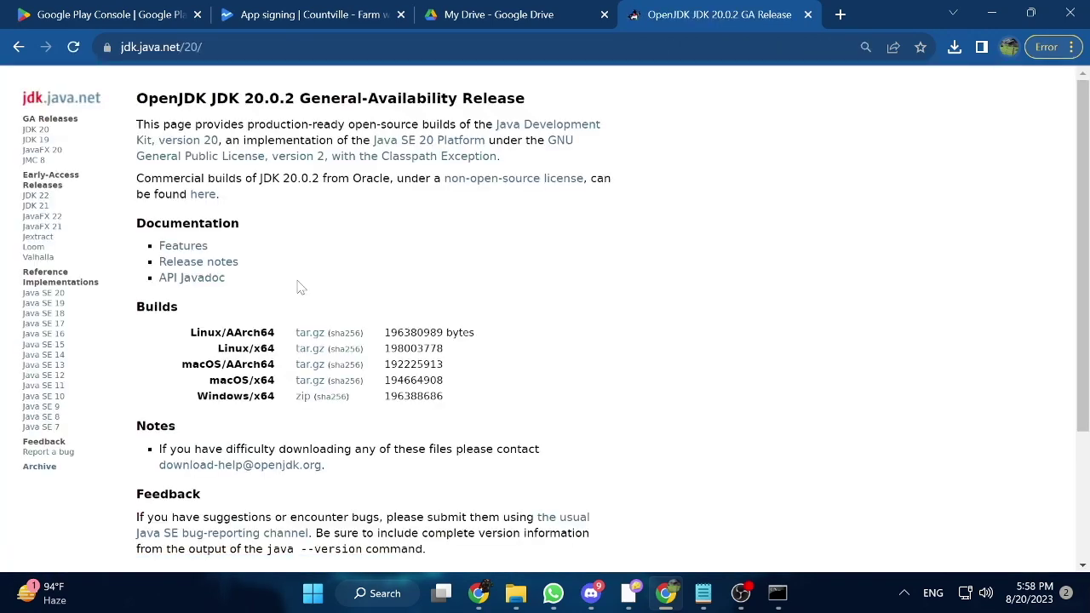
click(302, 398)
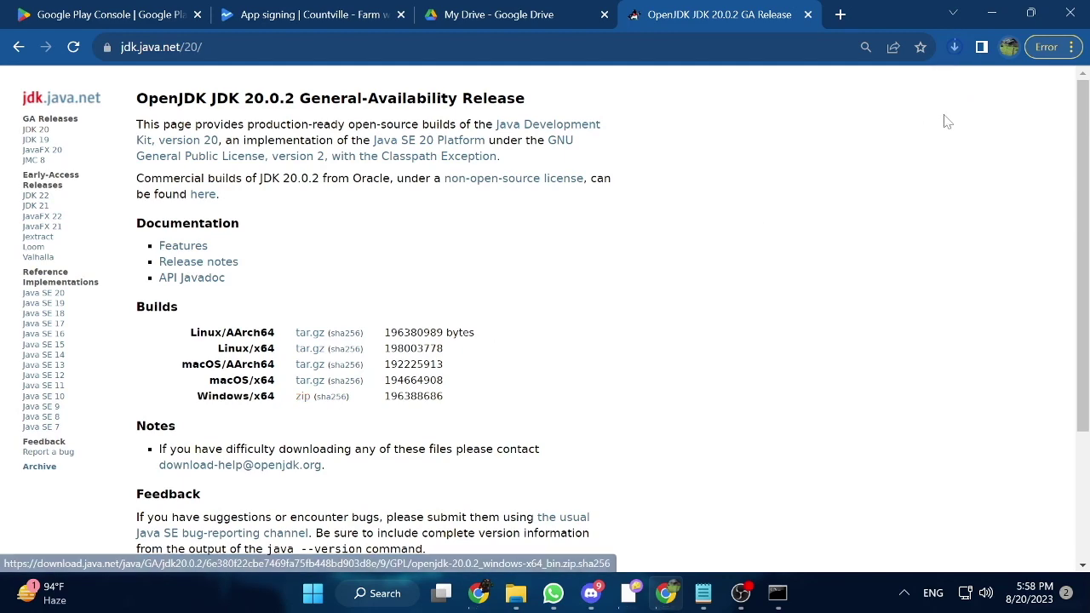
click(956, 46)
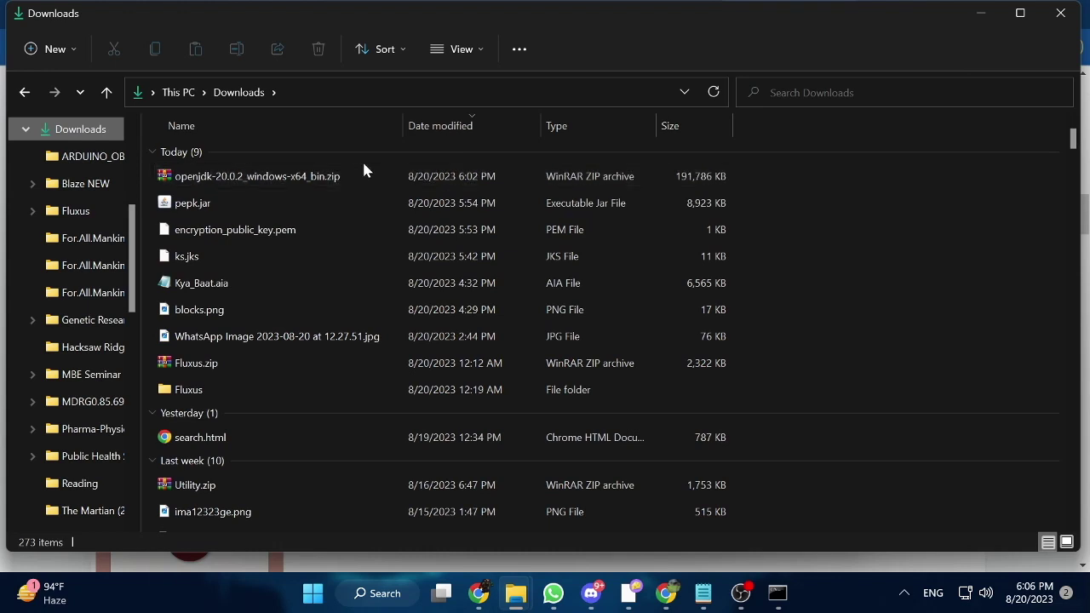
- Open openjdk-20.0.2_windows-x64_bin.zip in WinRAR and extract jdk-20.0.2 to C:\Program Files\Java
double_click(350, 179)
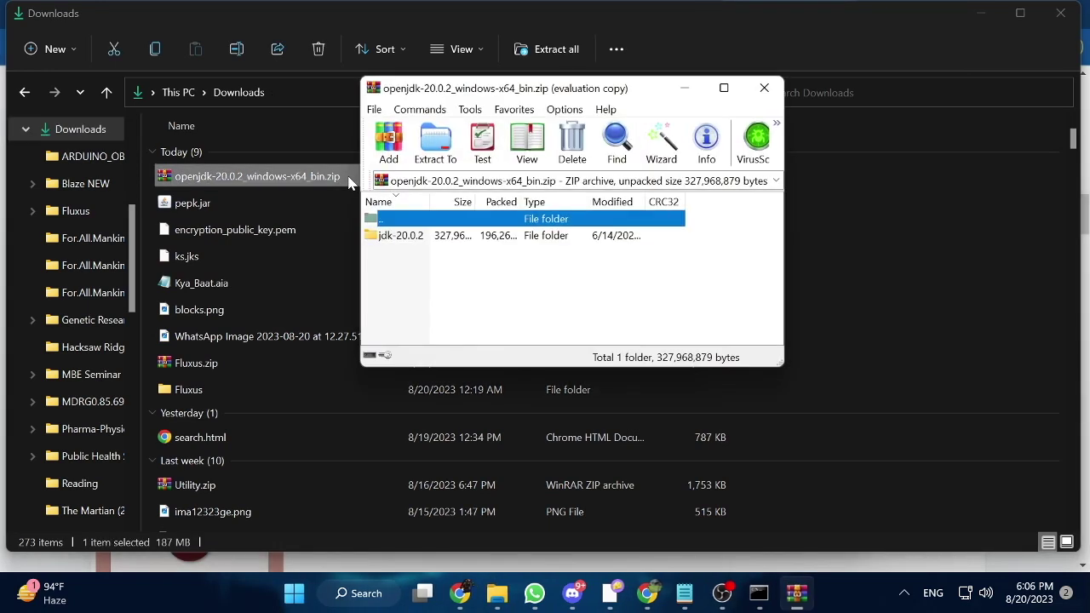
click(434, 237)
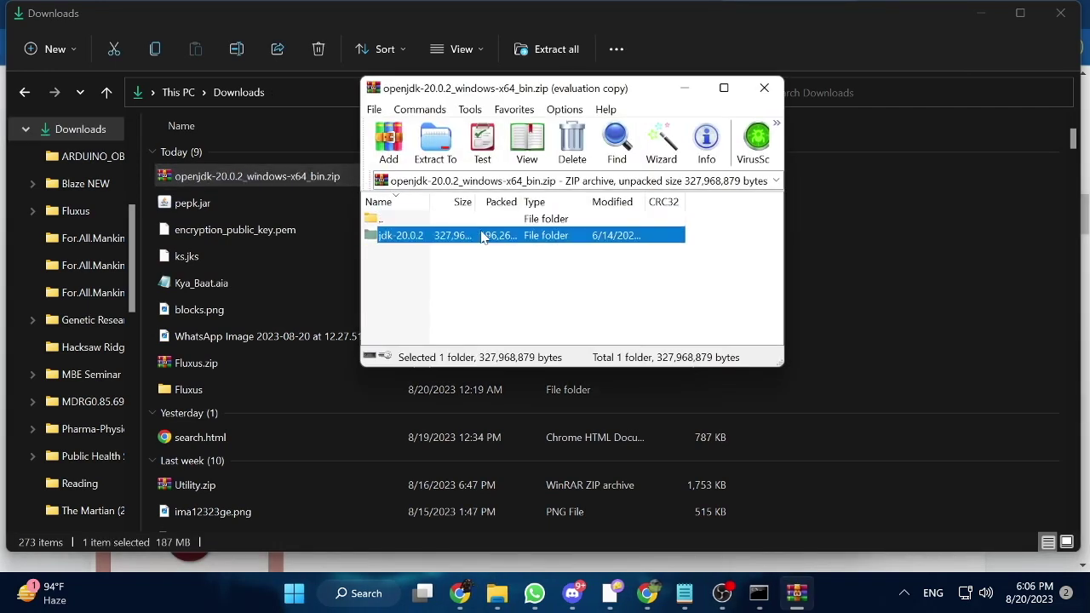
right_click(437, 240)
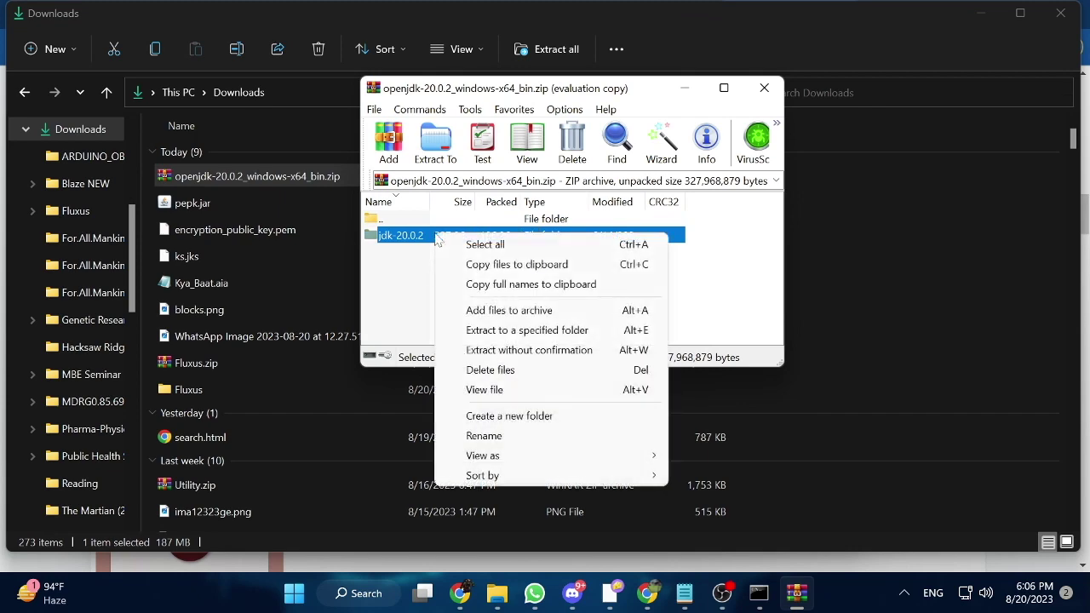
click(527, 337)
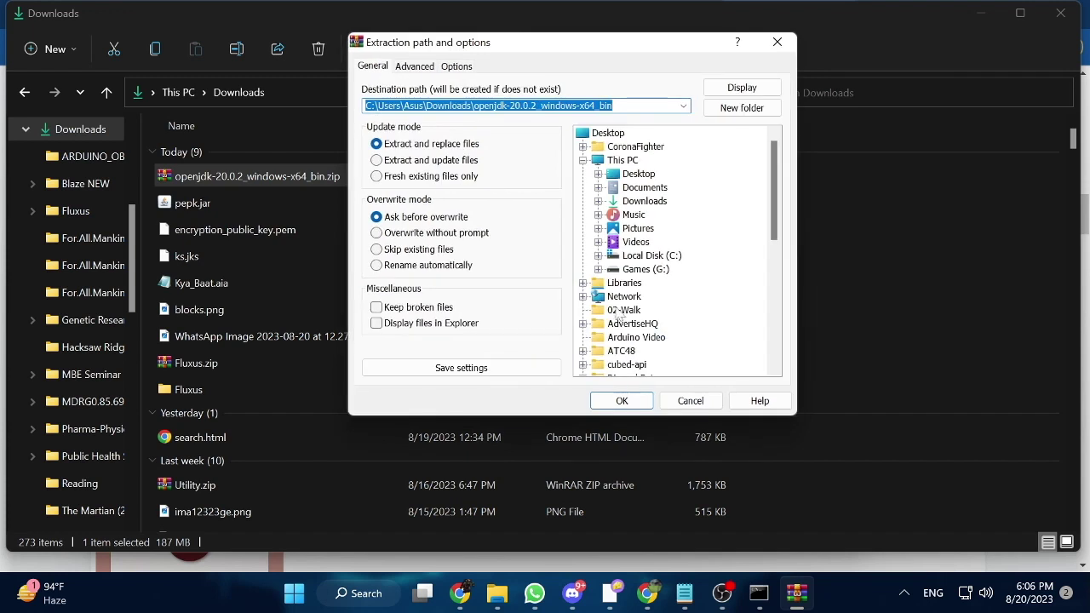
click(604, 257)
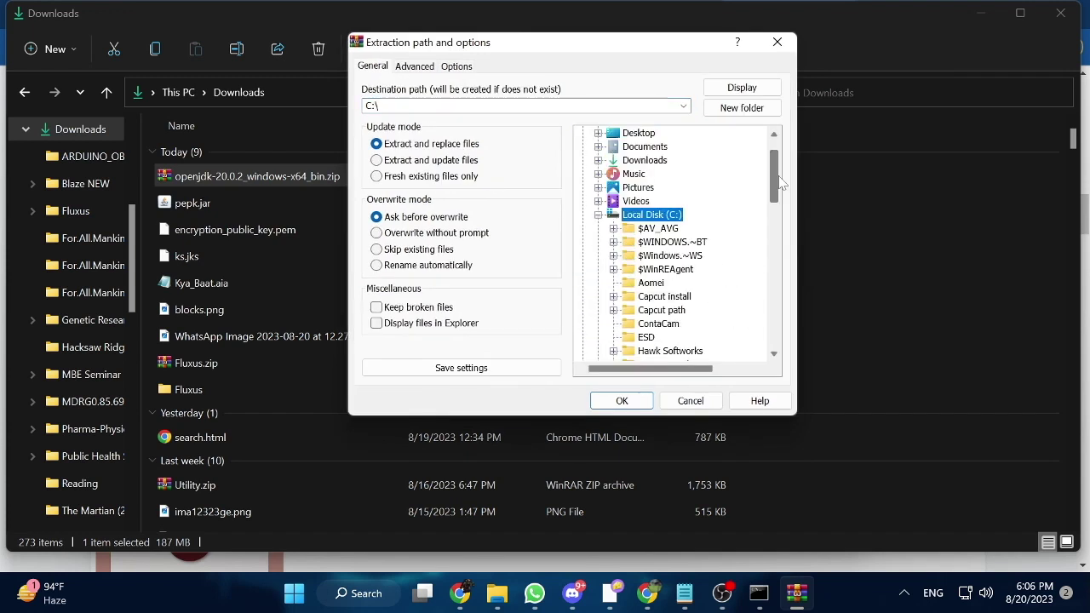
scroll(705, 250, down, 4)
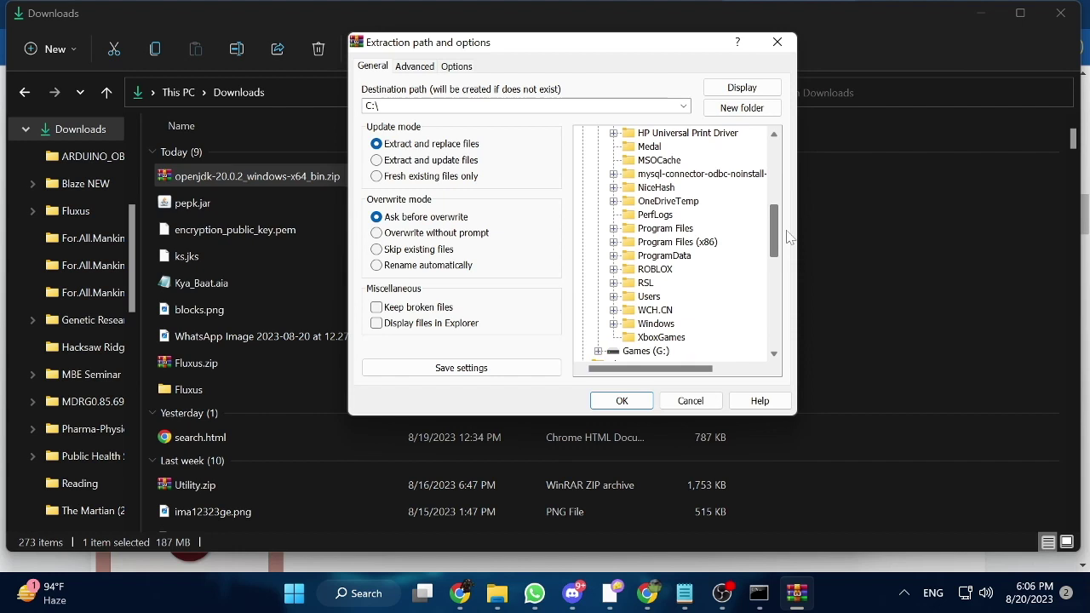
double_click(671, 229)
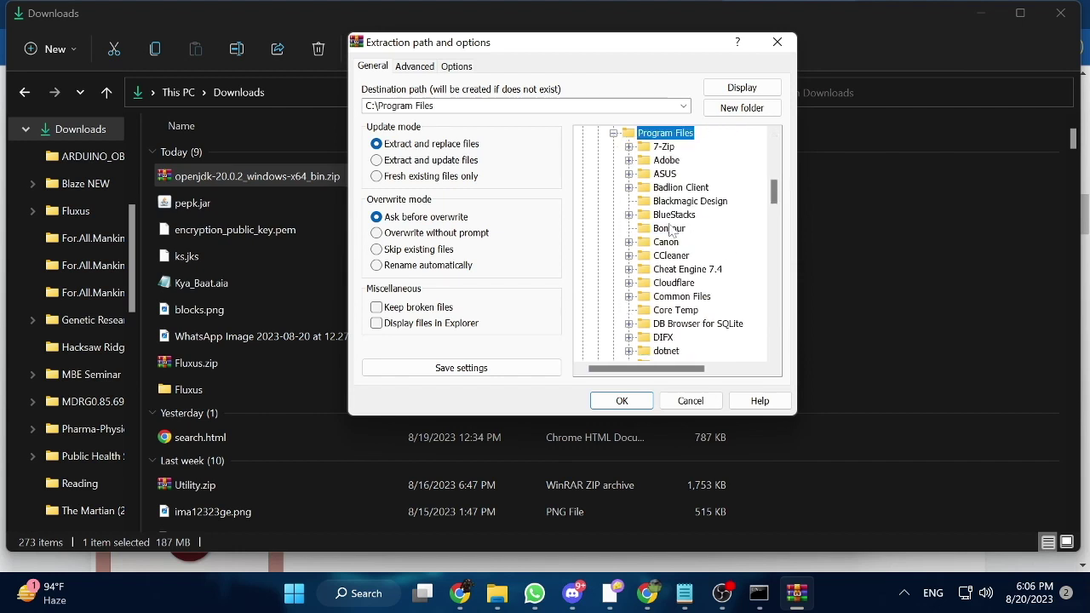
drag(777, 188, 780, 214)
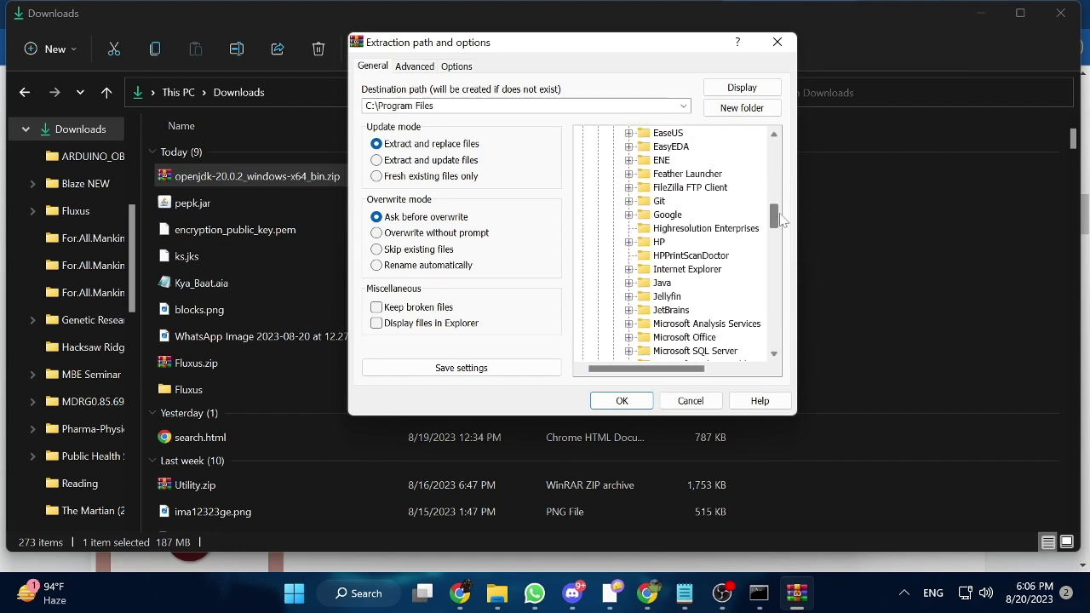
double_click(659, 283)
click(660, 287)
click(621, 401)
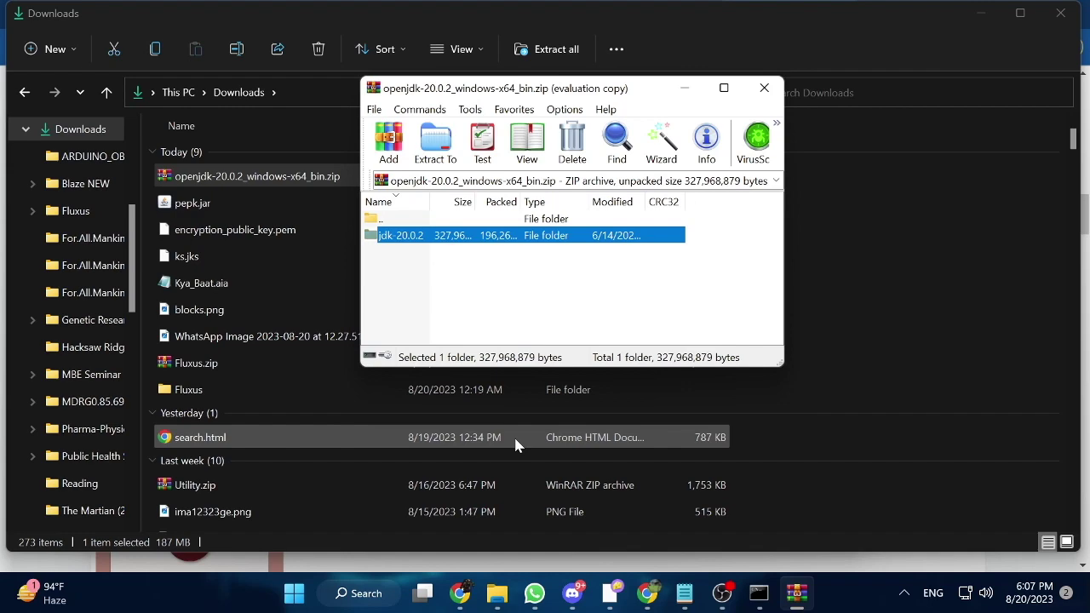
- Browse File Explorer to C:\Program Files\Java and select the jdk-20.0.2 folder
mouse_move(496, 593)
click(383, 498)
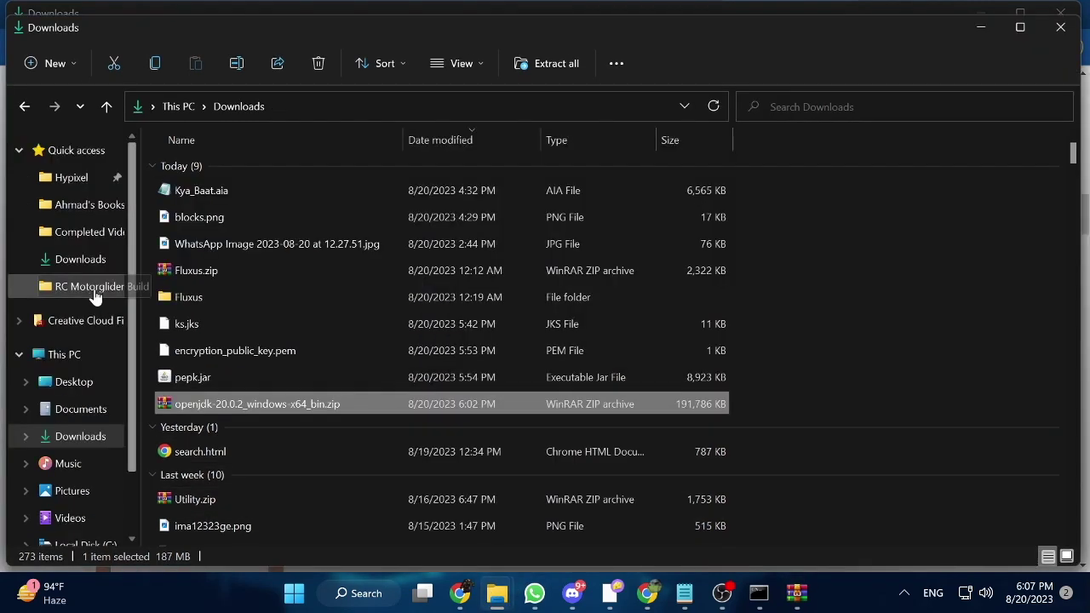
scroll(136, 383, down, 1)
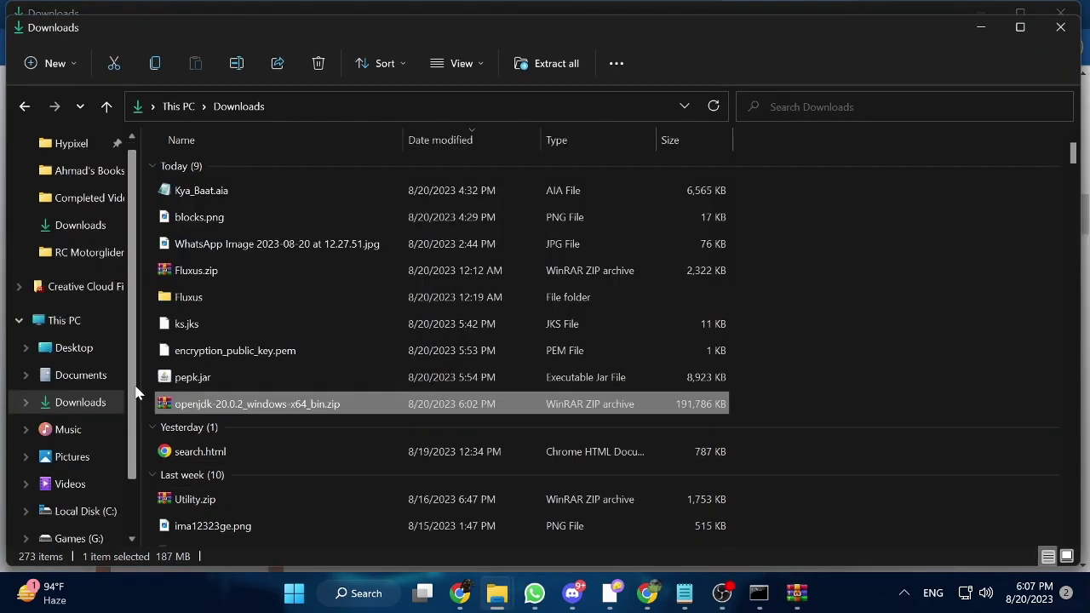
click(59, 514)
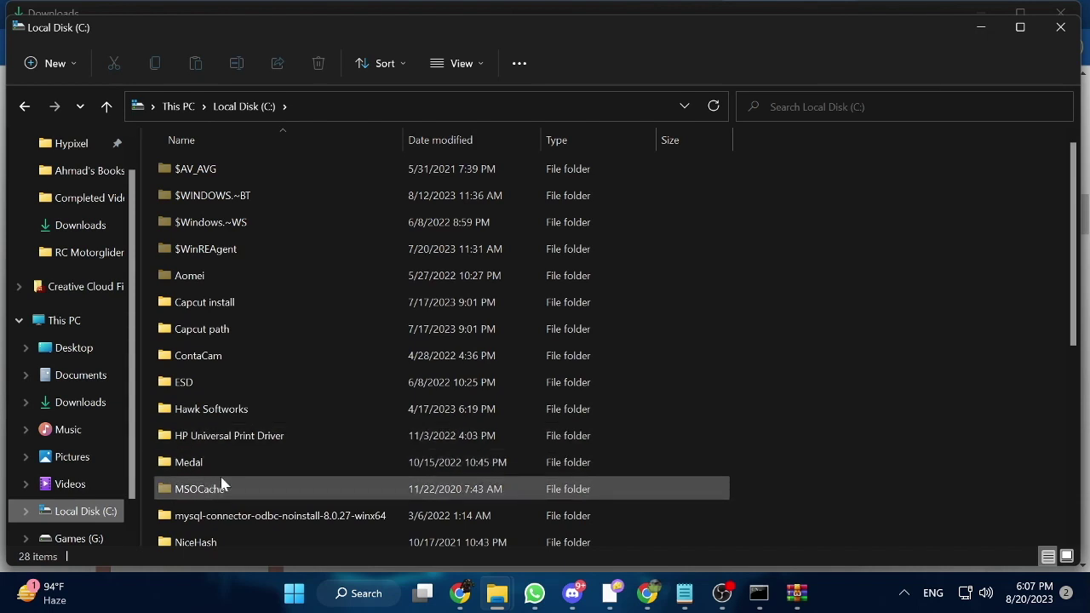
scroll(222, 477, down, 3)
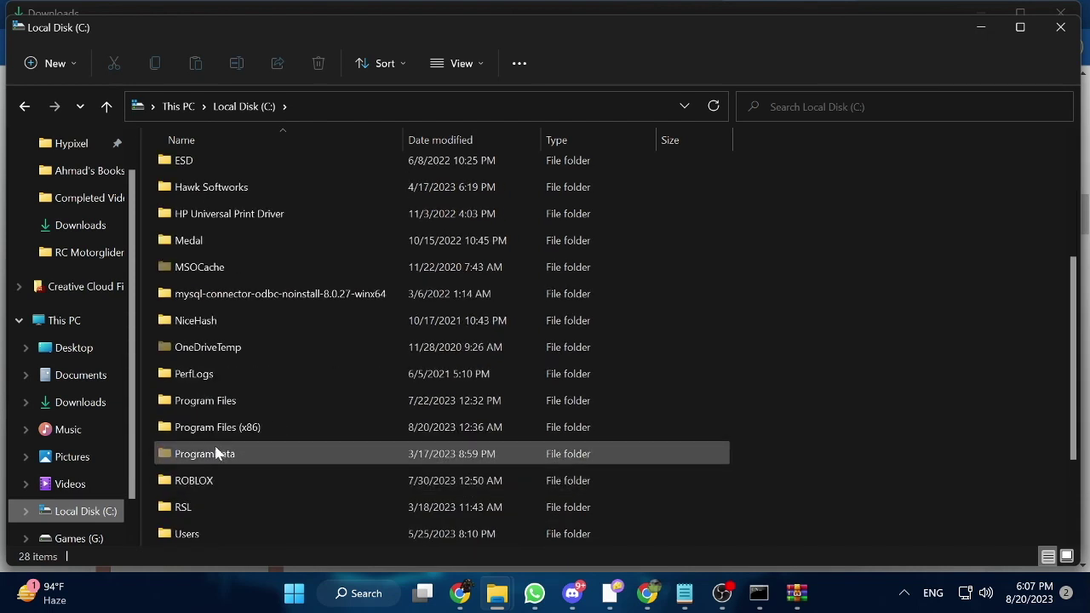
double_click(226, 403)
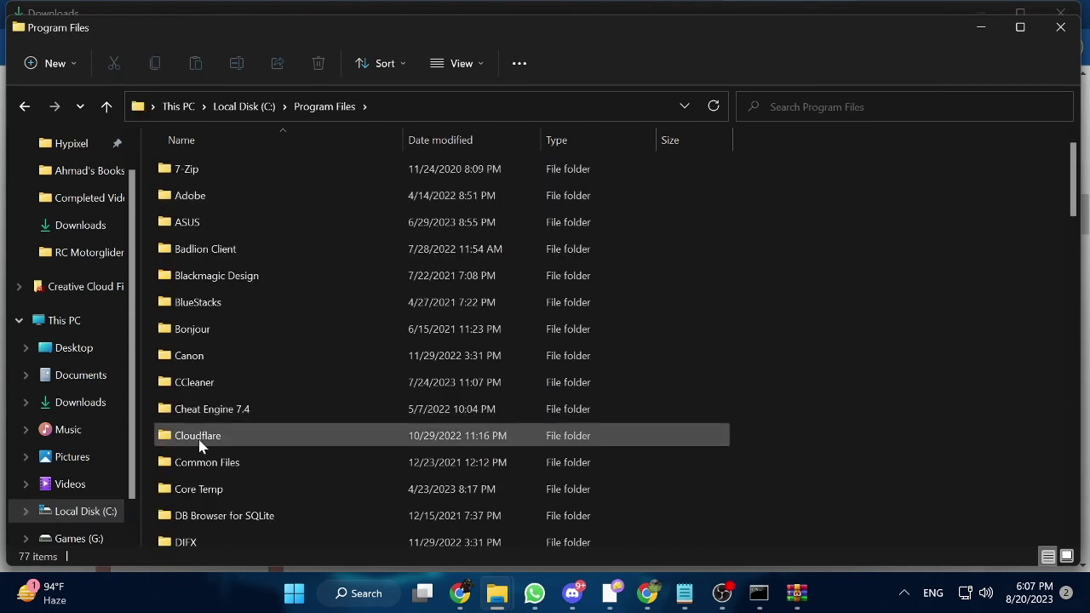
scroll(200, 445, down, 5)
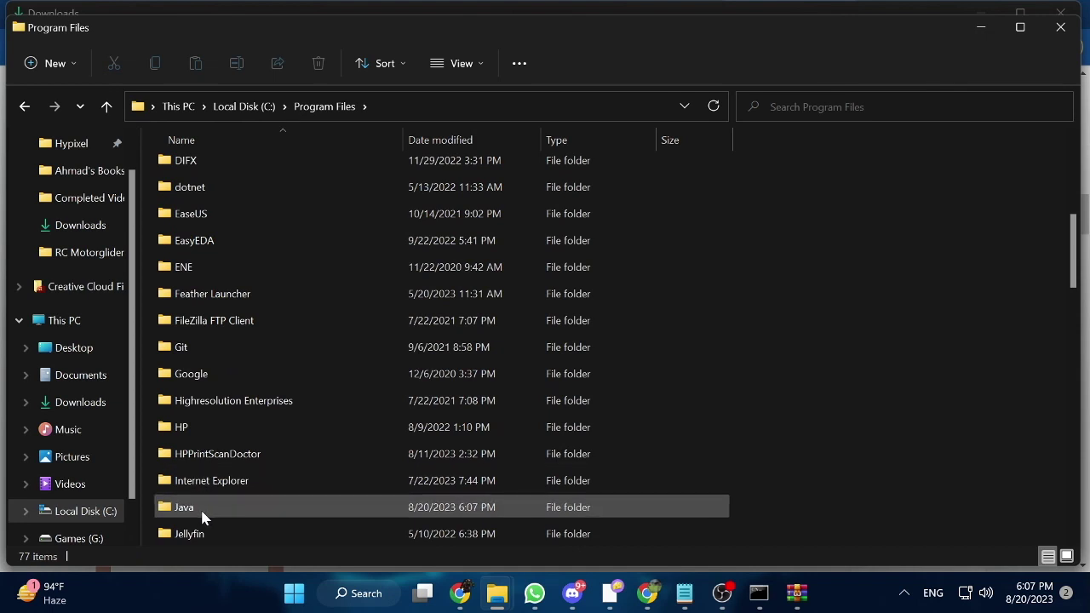
double_click(202, 511)
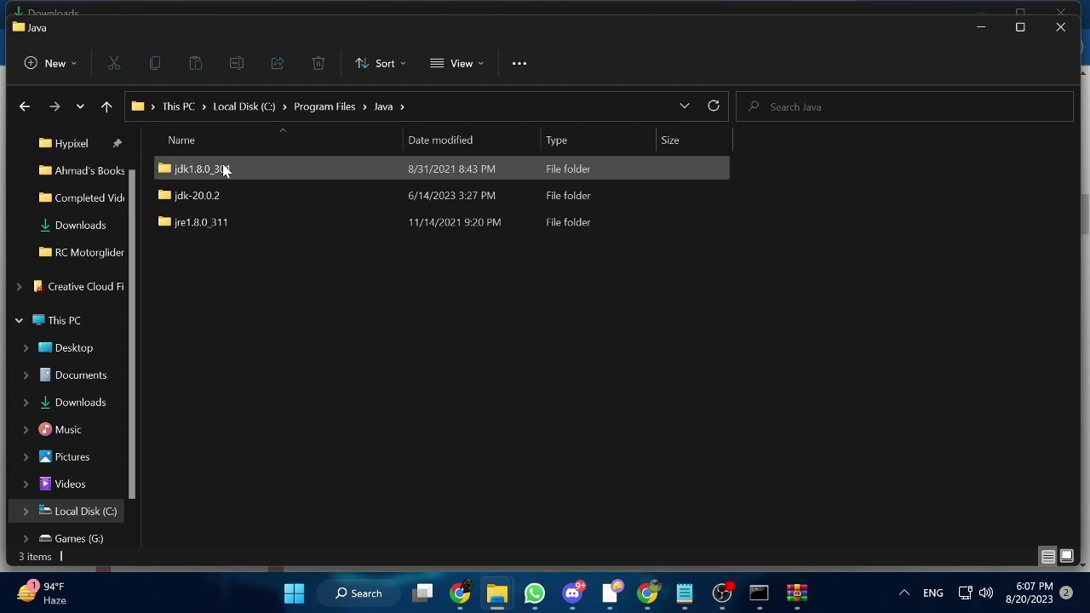
click(204, 198)
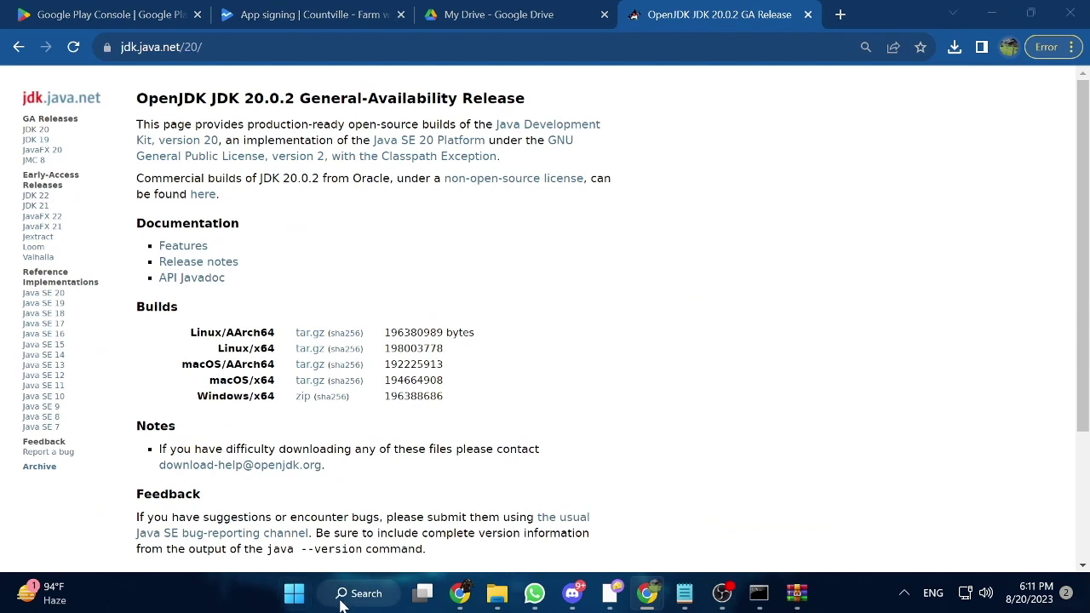
- Search Windows for 'environment' and open Edit the system environment variables
click(348, 600)
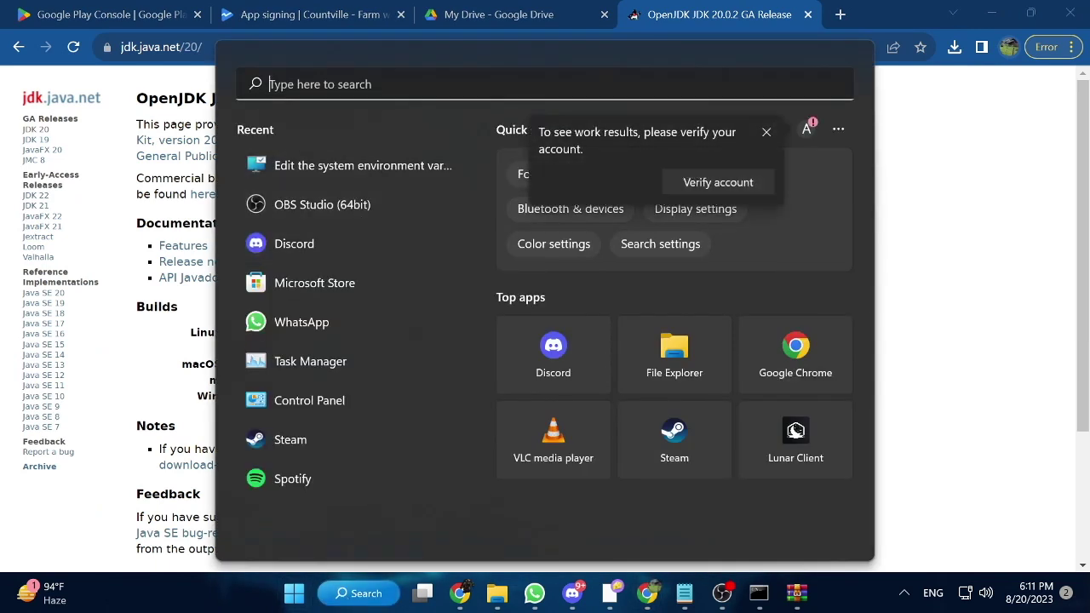
text(envi)
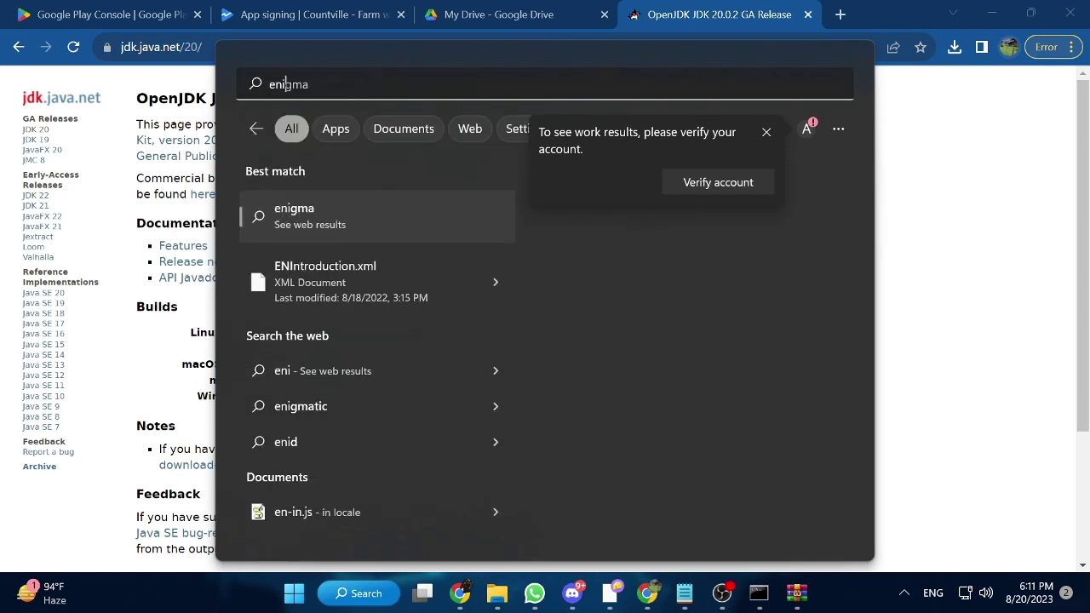
text(ronment)
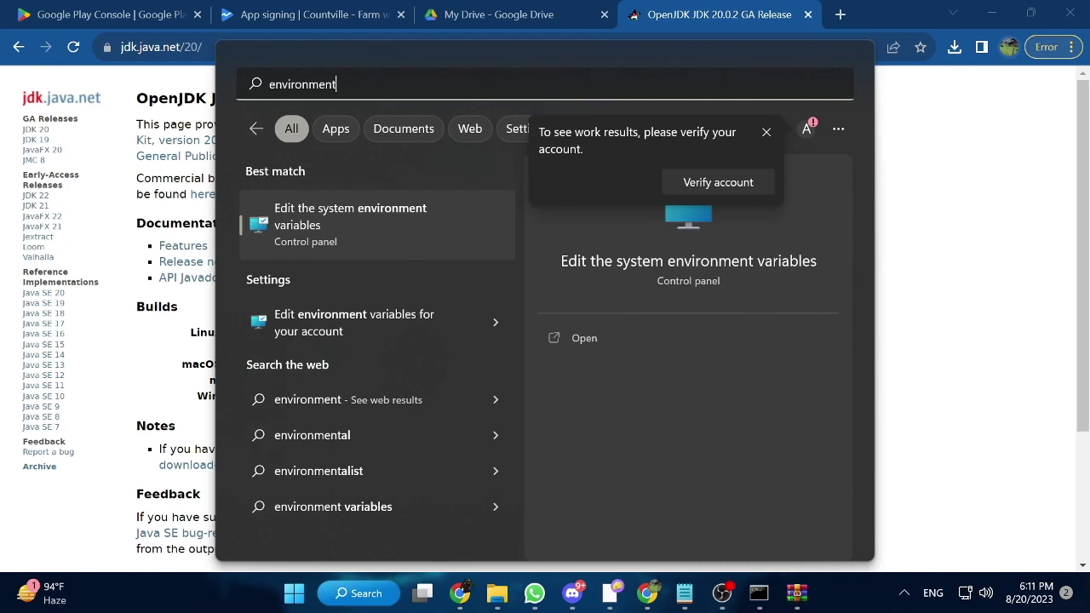
key(Return)
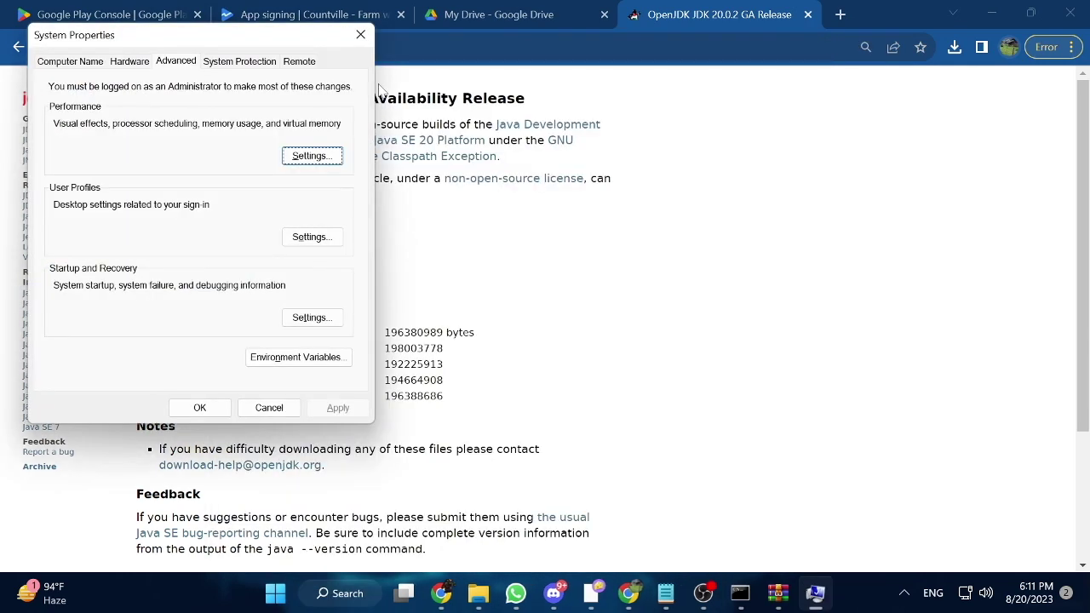
click(168, 67)
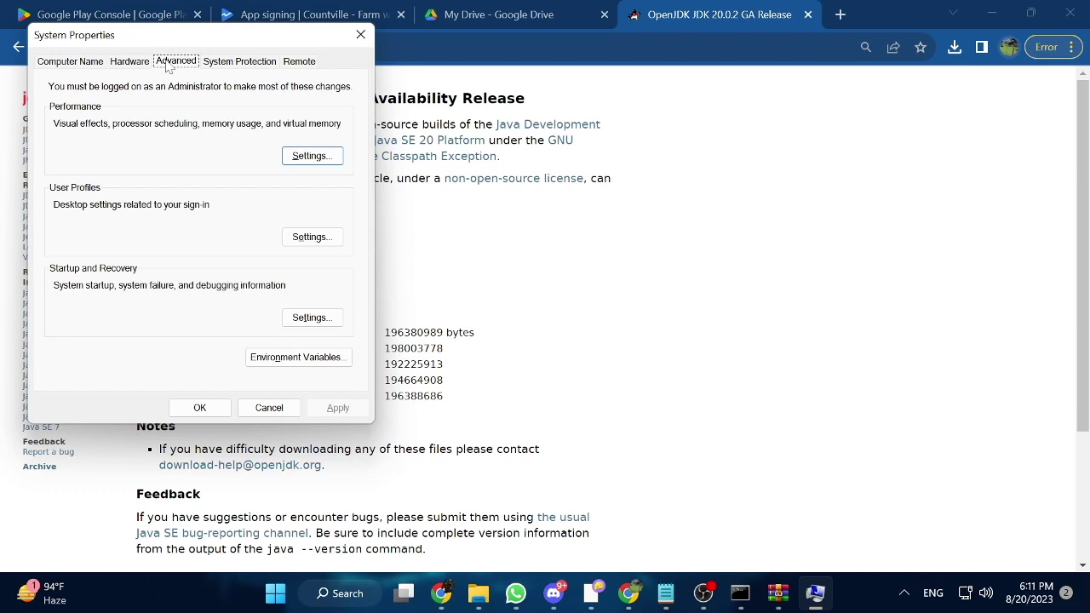
- Start a new system variable named JAVA_HOME, then return to the Java folder window
click(297, 358)
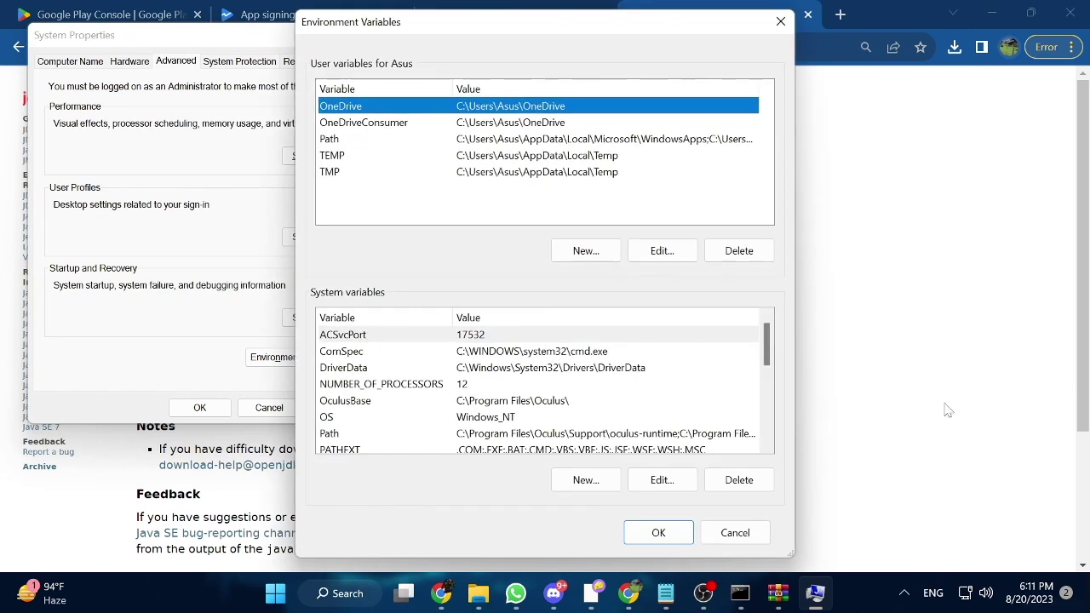
click(572, 483)
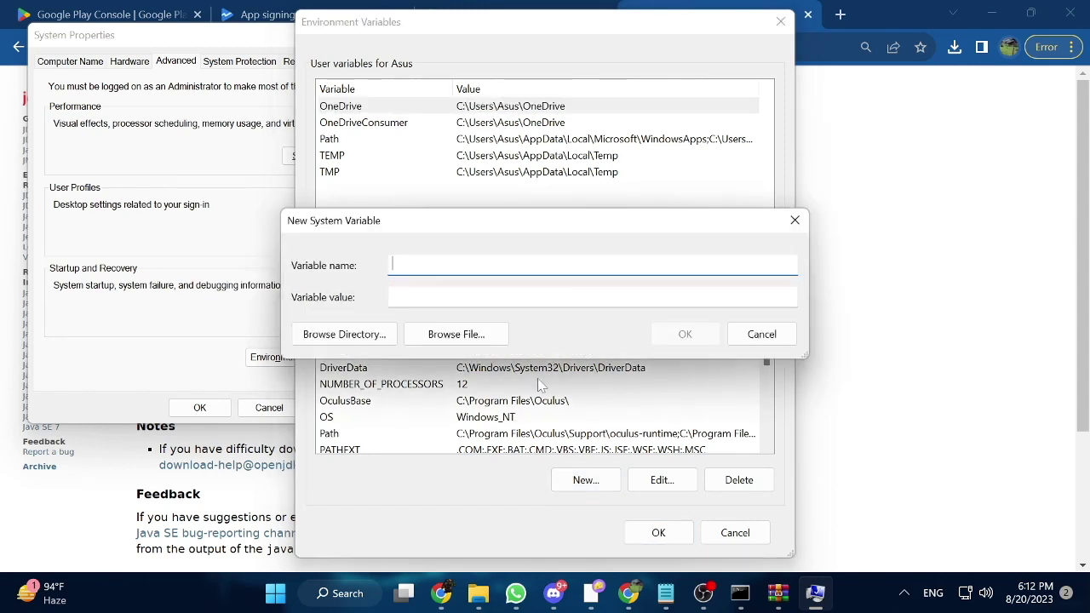
text(JAVA_HOM)
key(Tab)
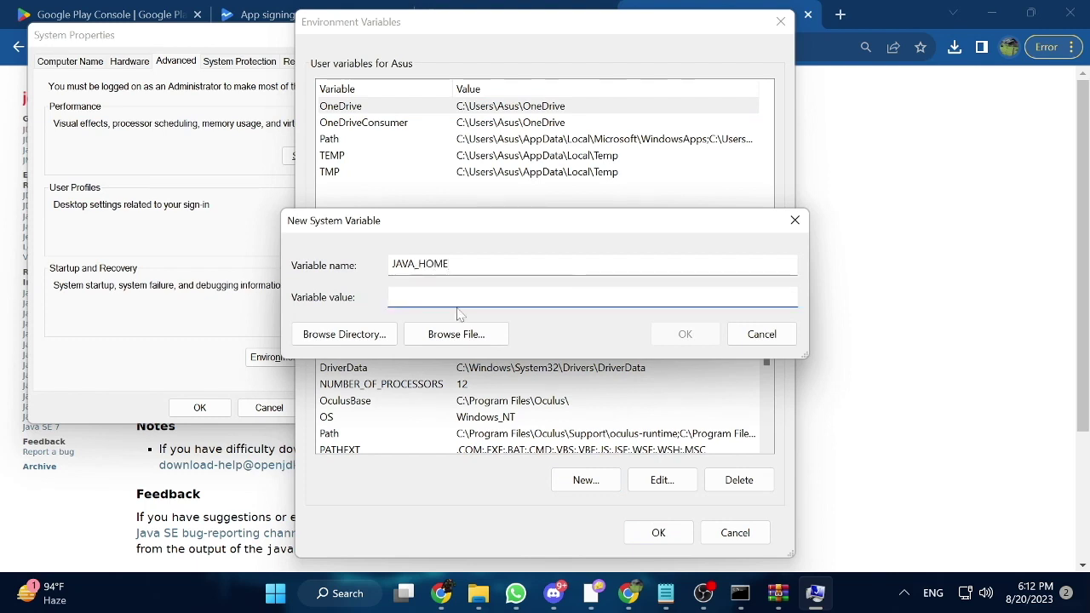
click(479, 601)
click(428, 519)
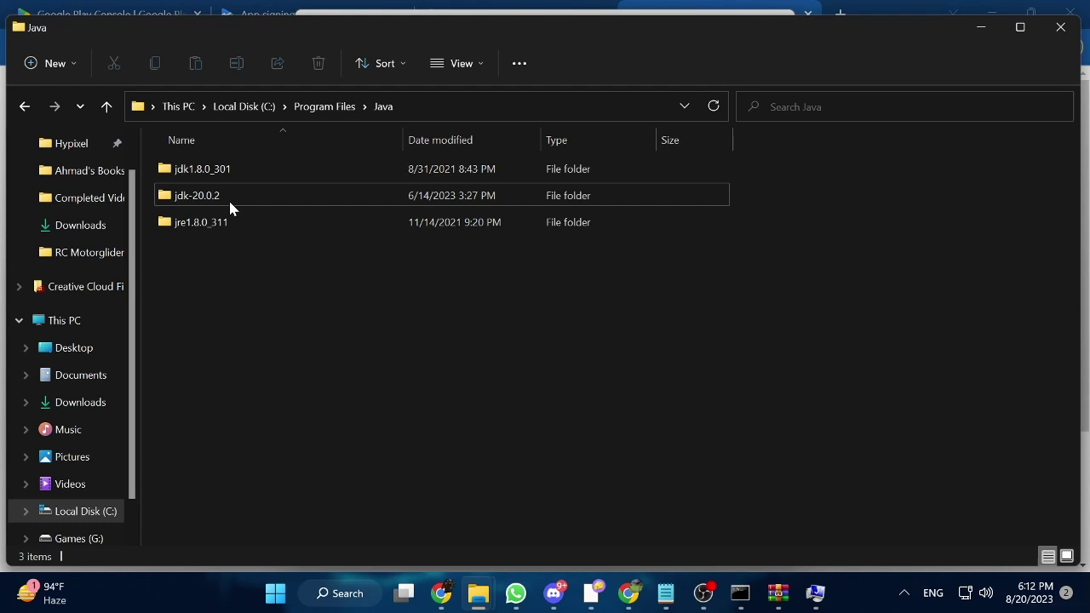
- Give JAVA_HOME the copied, unquoted value C:\Program Files\Java\jdk-20.0.2 and confirm it
right_click(195, 195)
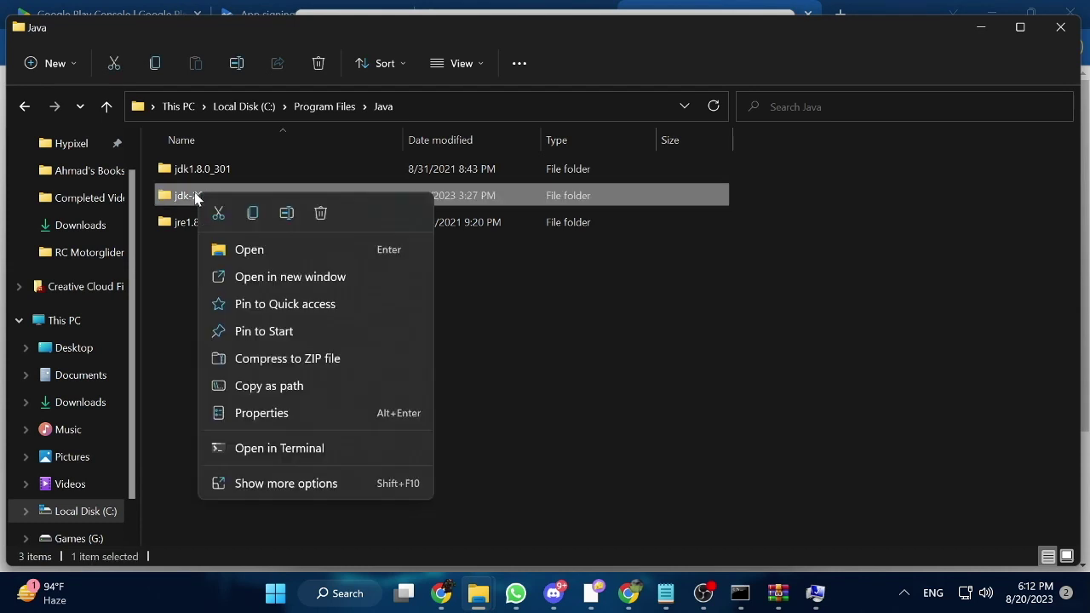
click(273, 386)
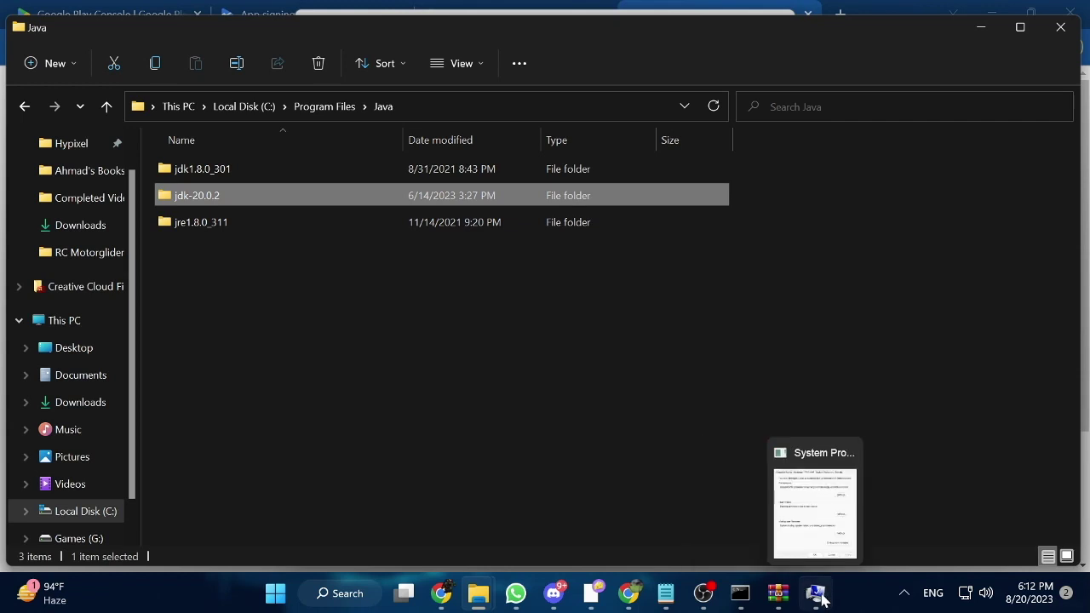
click(813, 511)
right_click(465, 295)
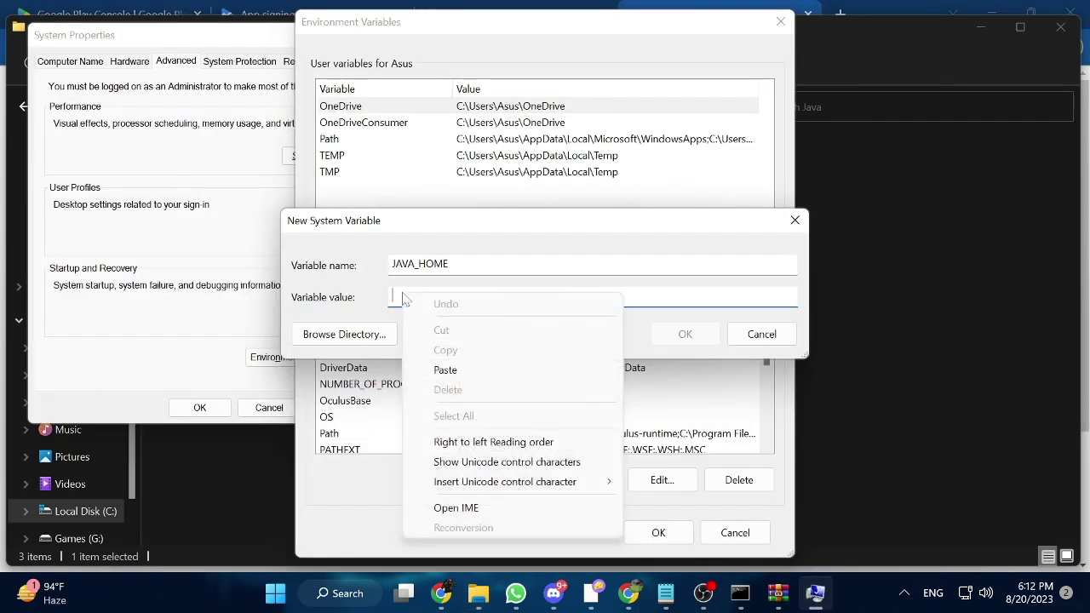
click(480, 371)
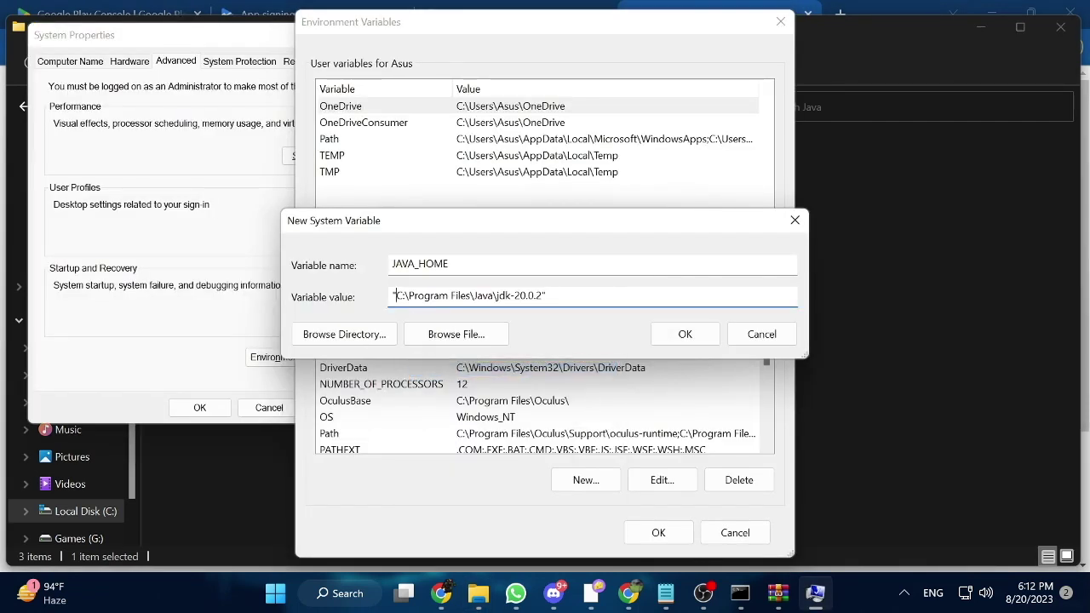
key(Home)
key(Delete)
key(BackSpace)
click(686, 334)
scroll(537, 436, up, 1)
click(516, 386)
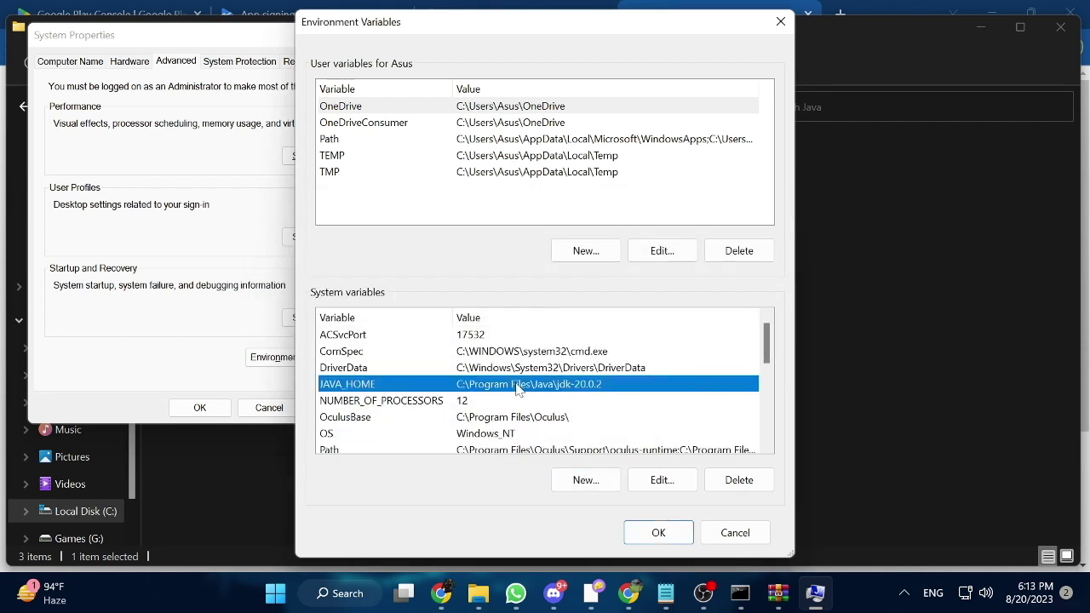
- Edit the system Path variable and add a new entry %JAVA_HOME%\bin
scroll(345, 419, down, 1)
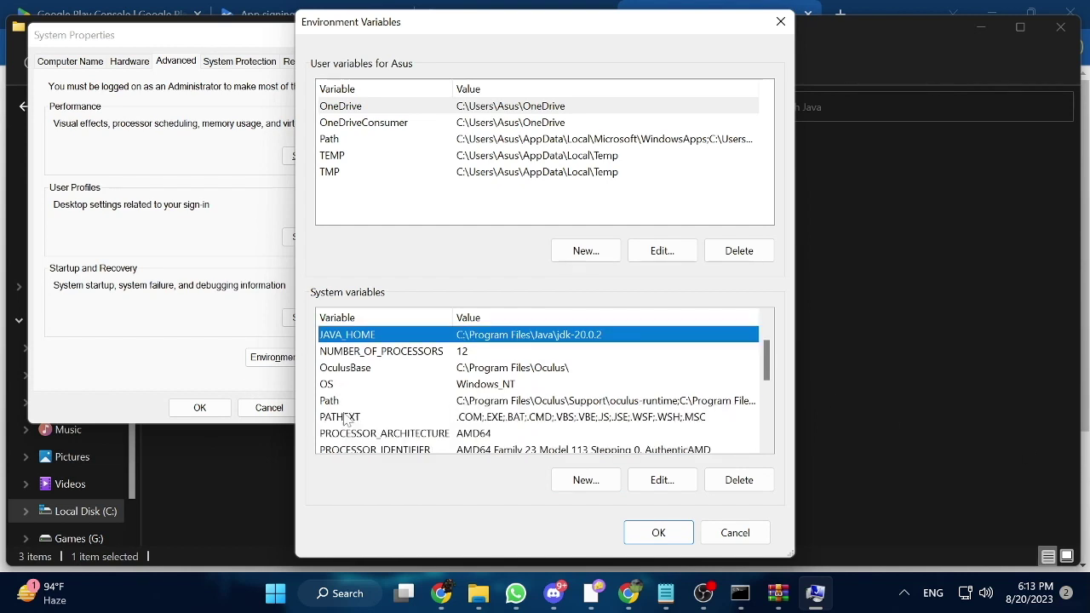
scroll(344, 419, down, 1)
click(346, 352)
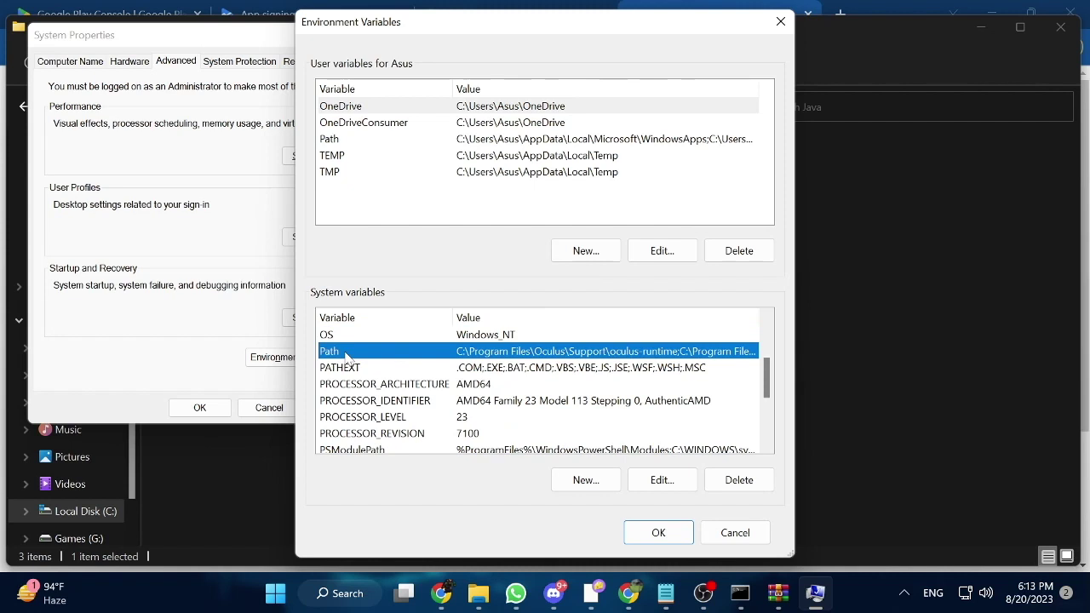
click(662, 479)
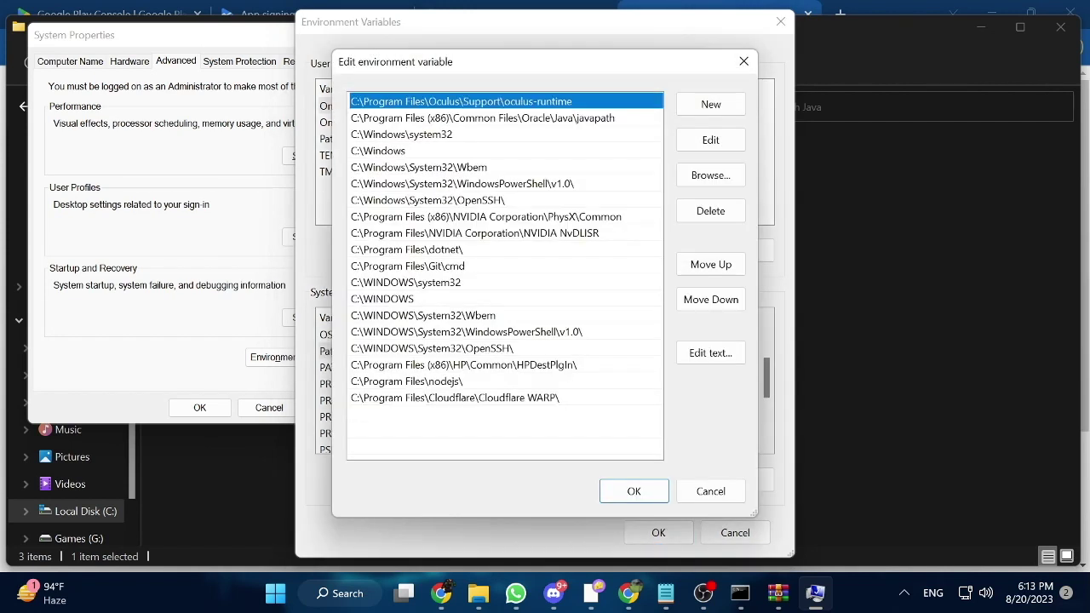
double_click(412, 421)
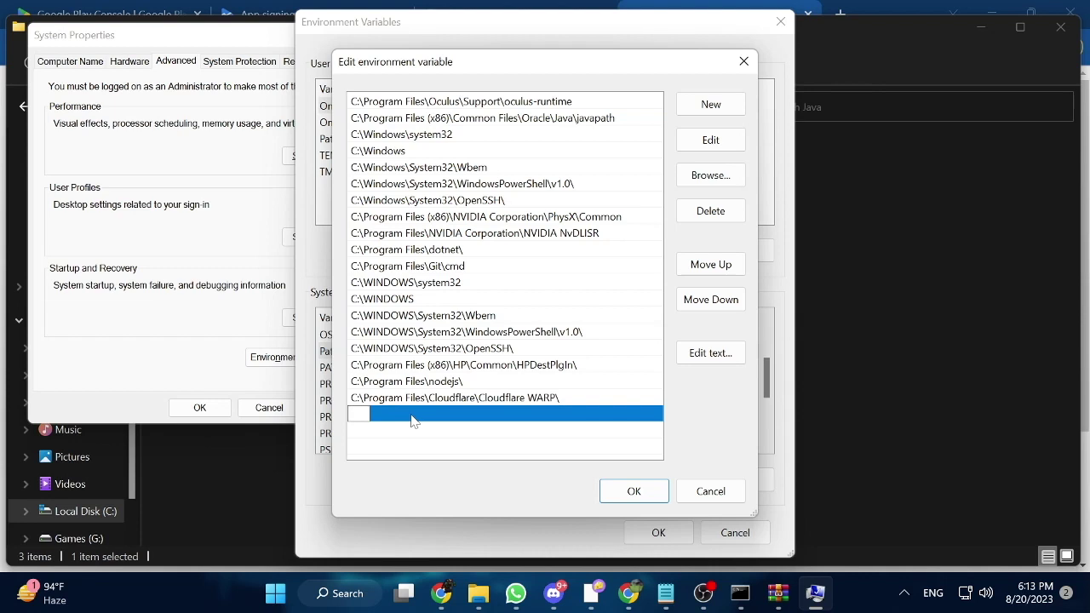
text(%JAVA_HOME)
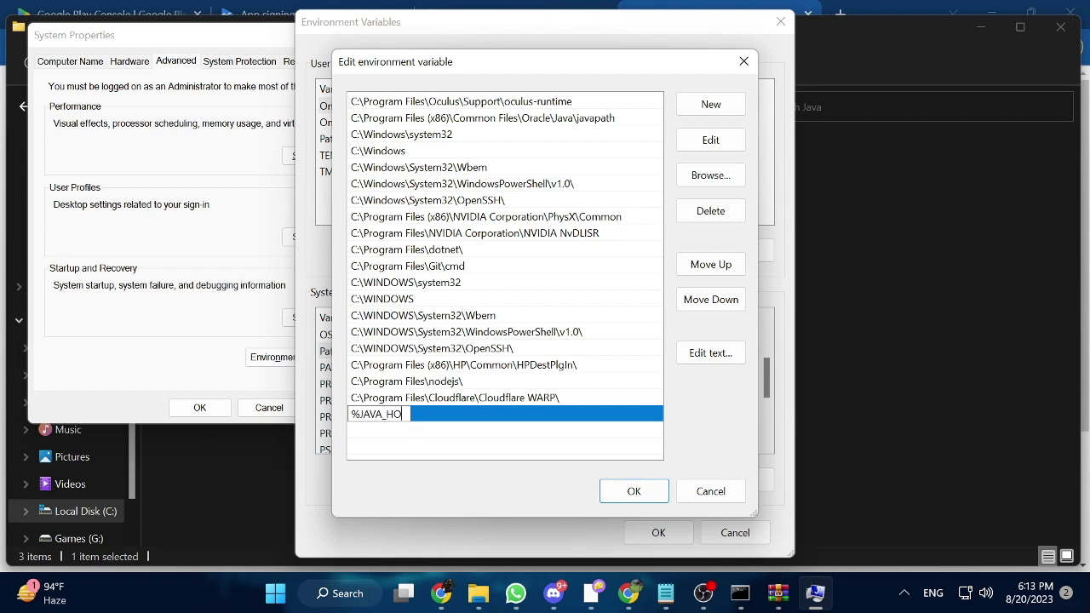
text(%\bin)
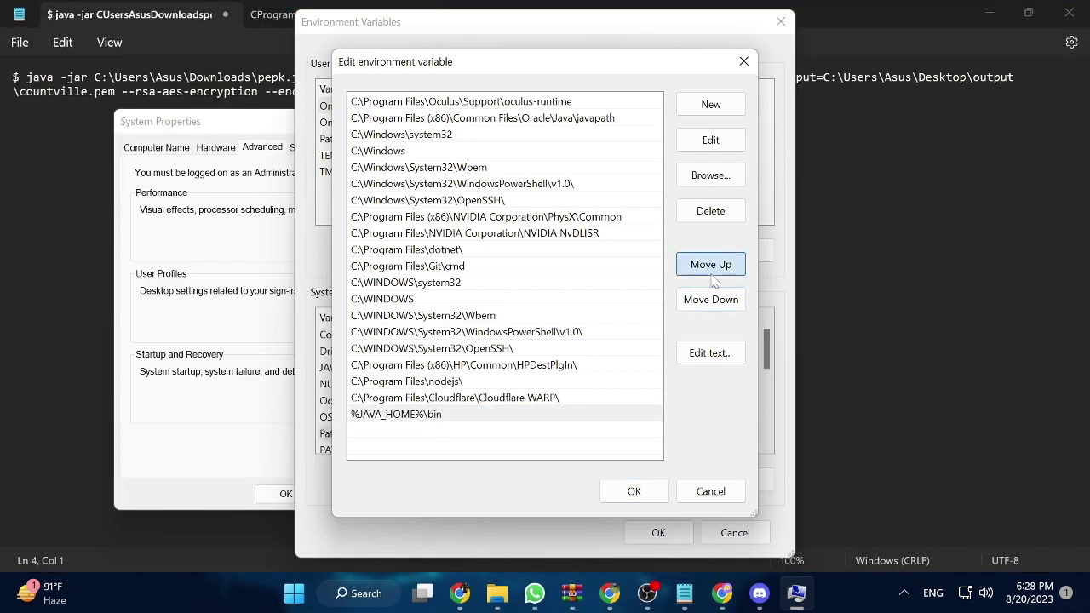
- Repeatedly move %JAVA_HOME%\bin up until it heads the system Path list
click(711, 266)
click(711, 266)
click(711, 266)
click(711, 266)
click(711, 266)
click(711, 266)
double_click(711, 273)
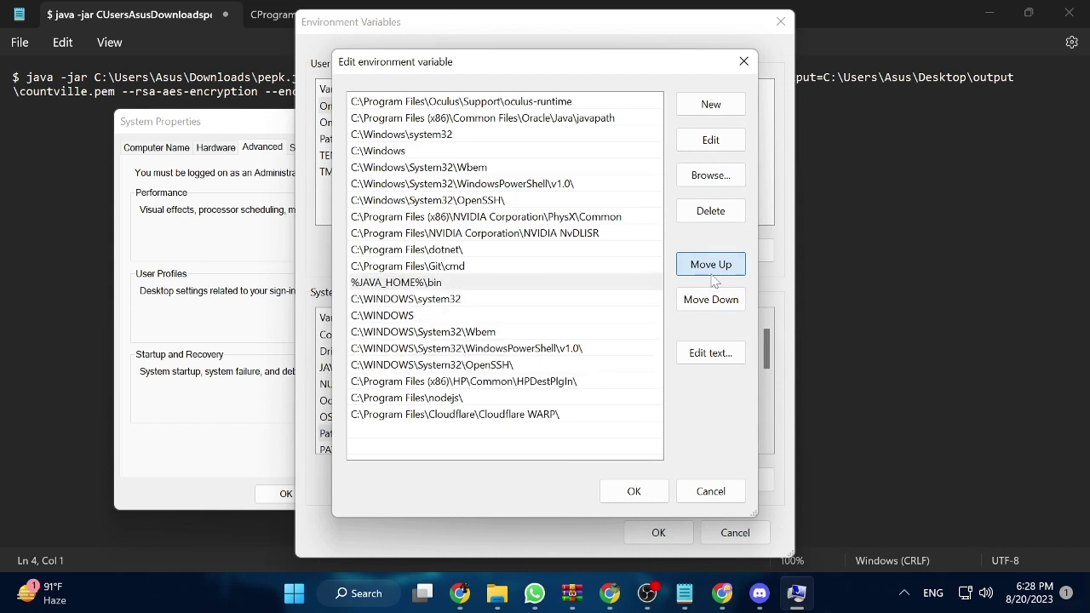
triple_click(712, 272)
double_click(712, 272)
double_click(712, 273)
click(712, 271)
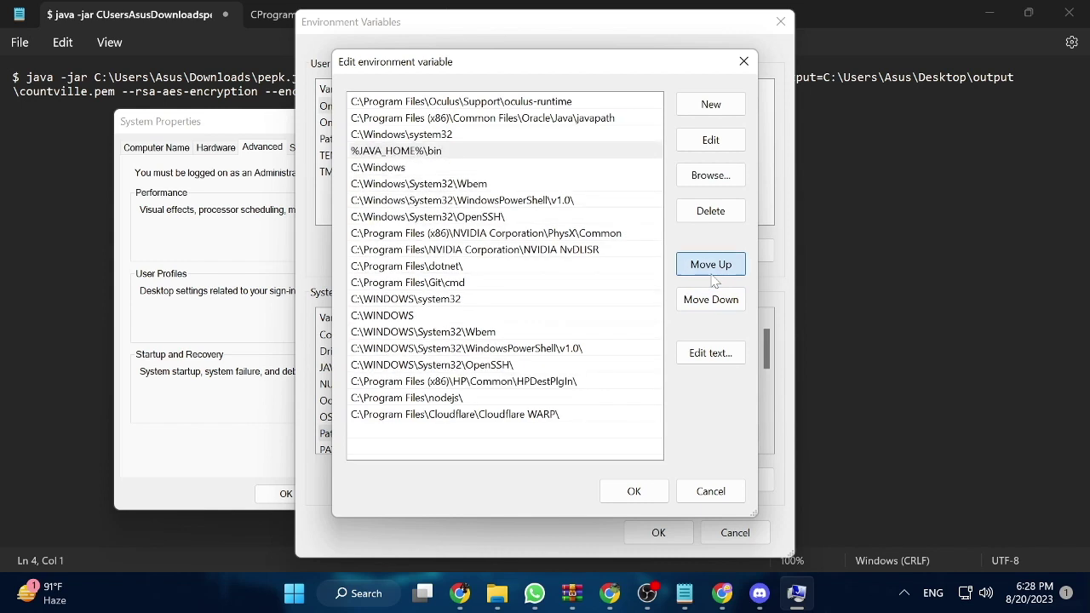
double_click(712, 271)
click(712, 271)
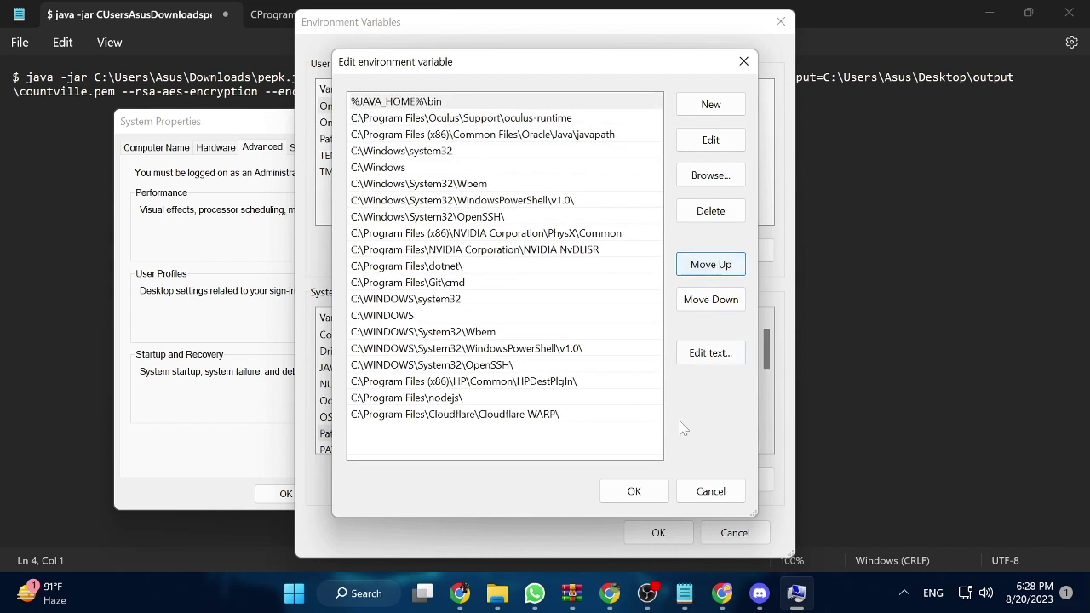